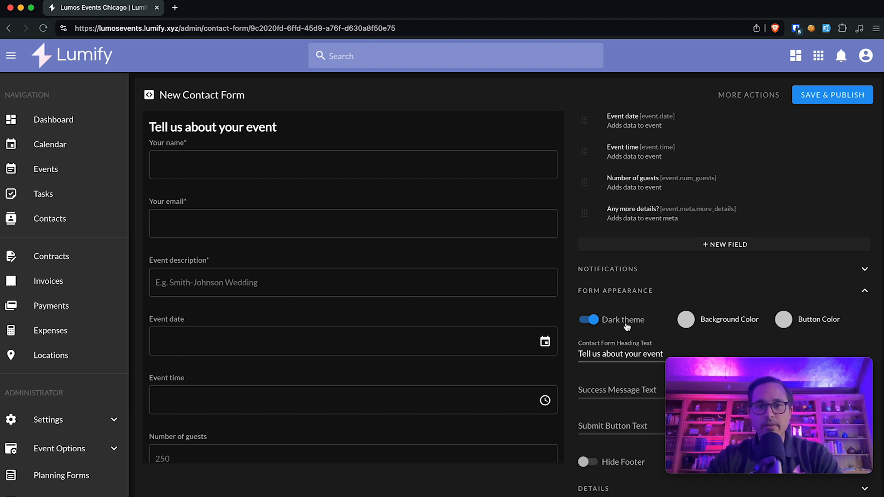
Step: Expand the contact form's notification settings and switch on 'Send automatic response email?'
scroll(645, 207, up, 3)
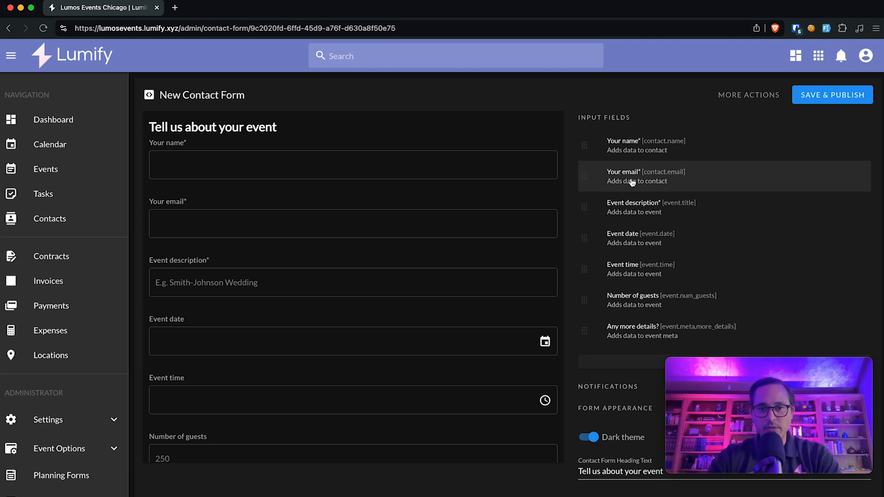
scroll(636, 261, down, 3)
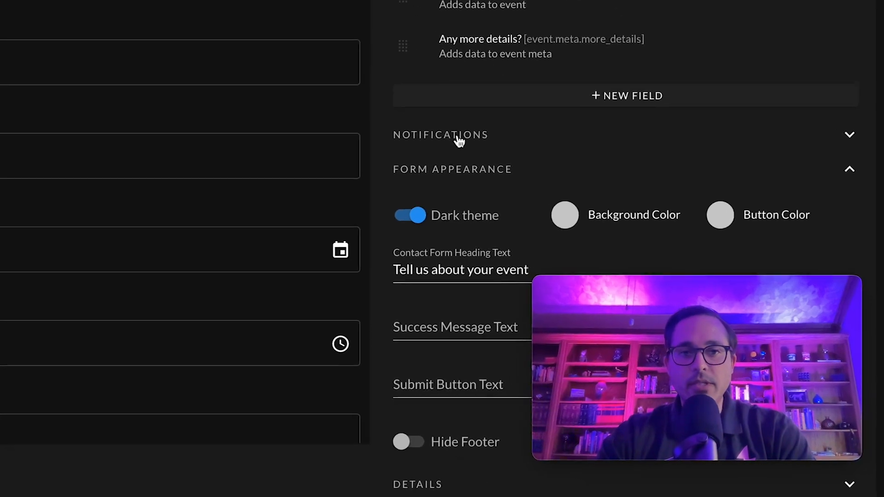
click(460, 138)
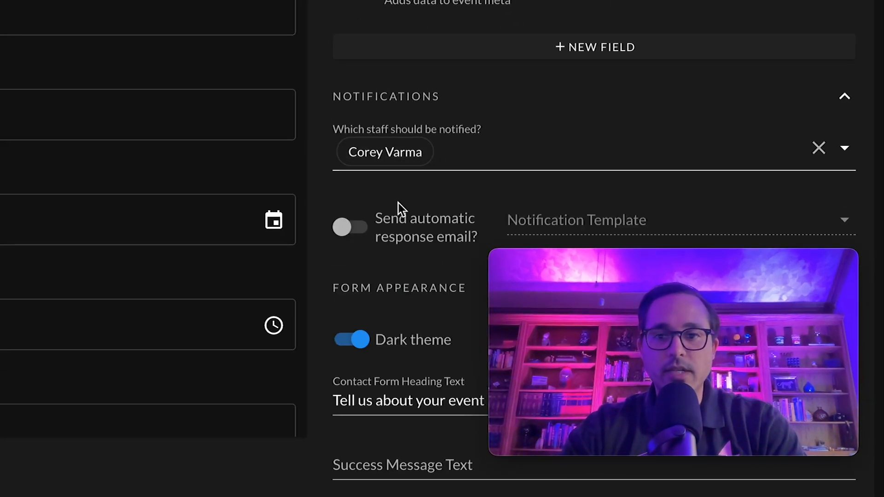
scroll(399, 203, down, 3)
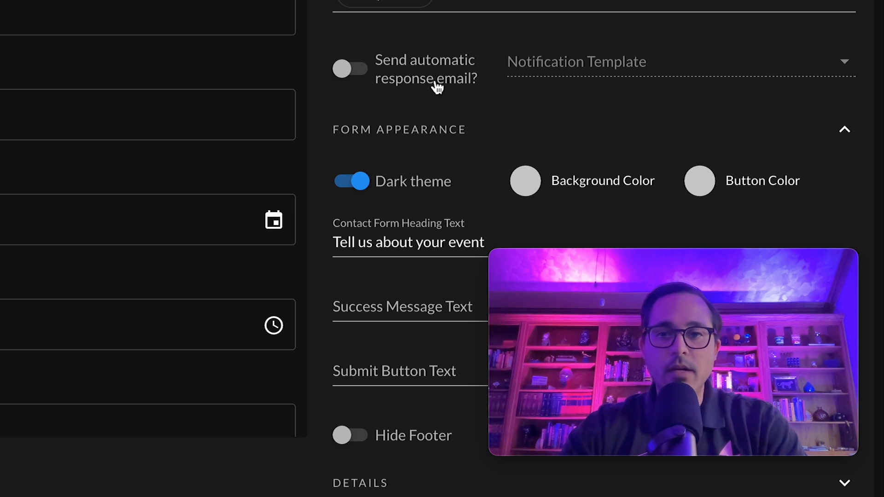
click(409, 82)
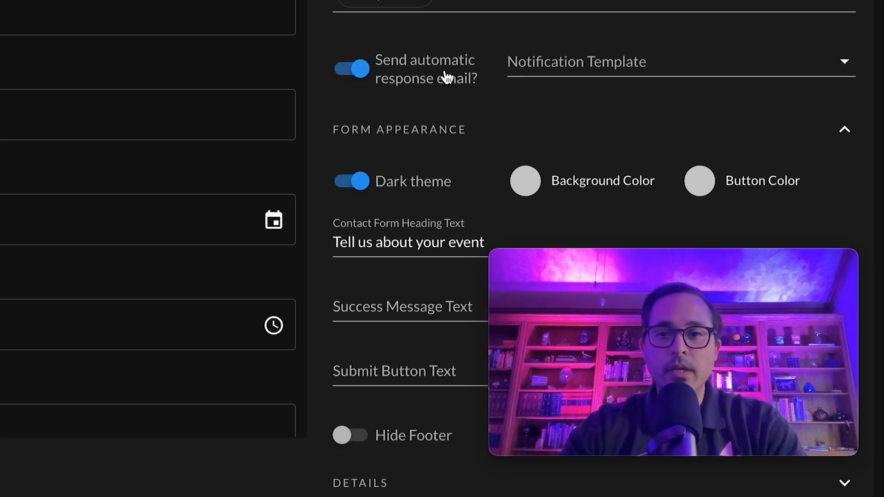
Step: Browse the available notification templates, then close the list without choosing one
click(578, 65)
scroll(600, 125, down, 2)
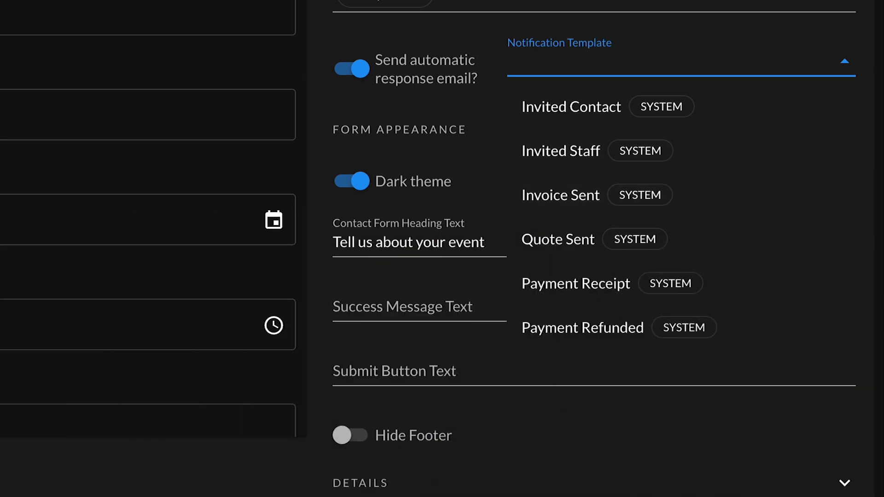
scroll(634, 220, down, 1)
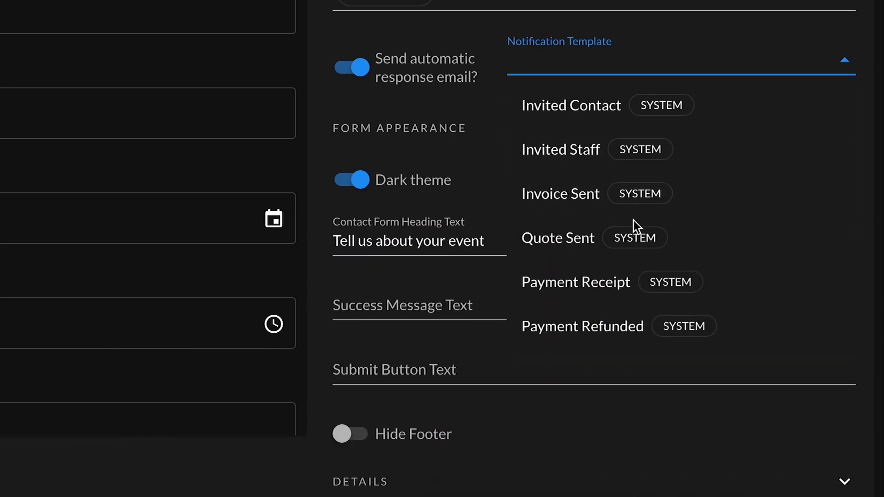
scroll(636, 198, down, 1)
scroll(636, 198, up, 2)
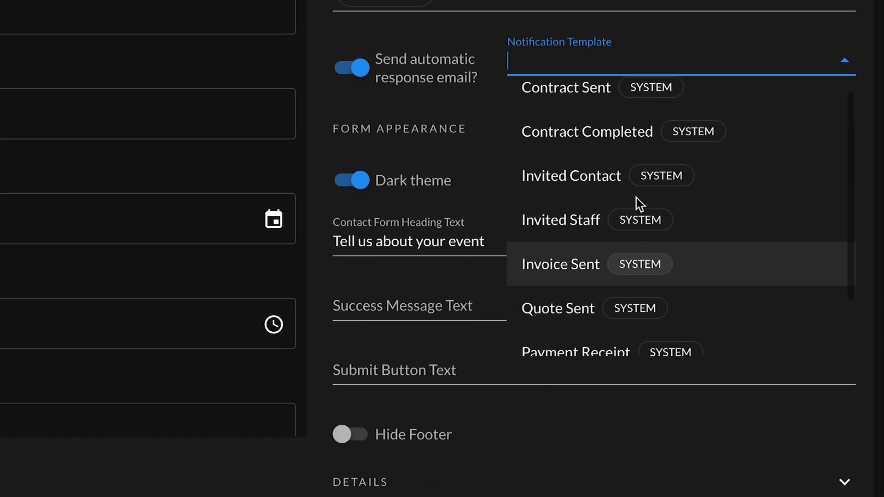
scroll(637, 195, down, 2)
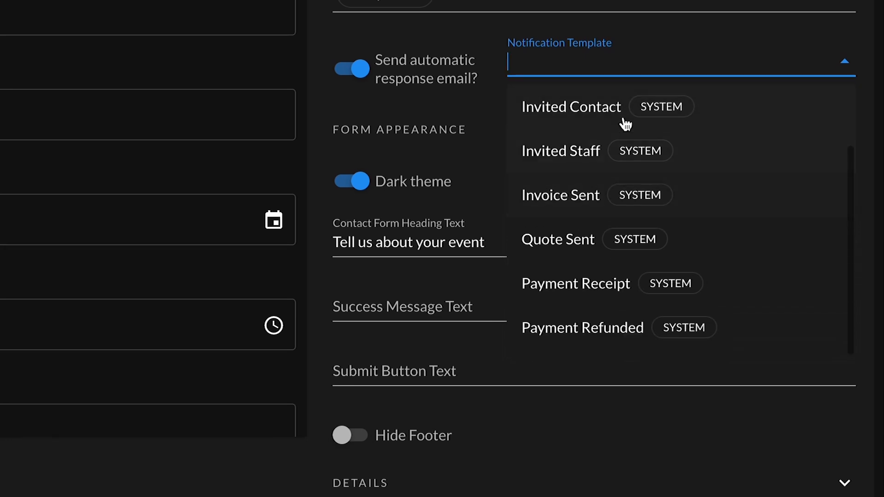
scroll(609, 333, up, 2)
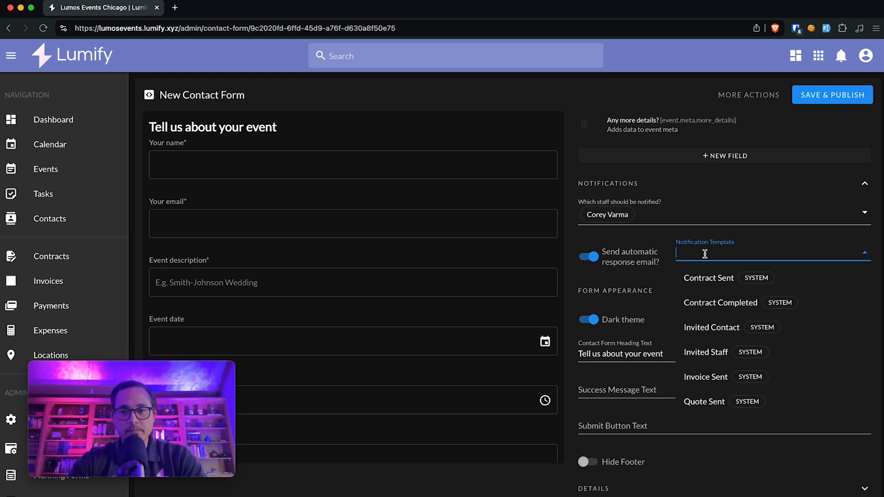
click(640, 239)
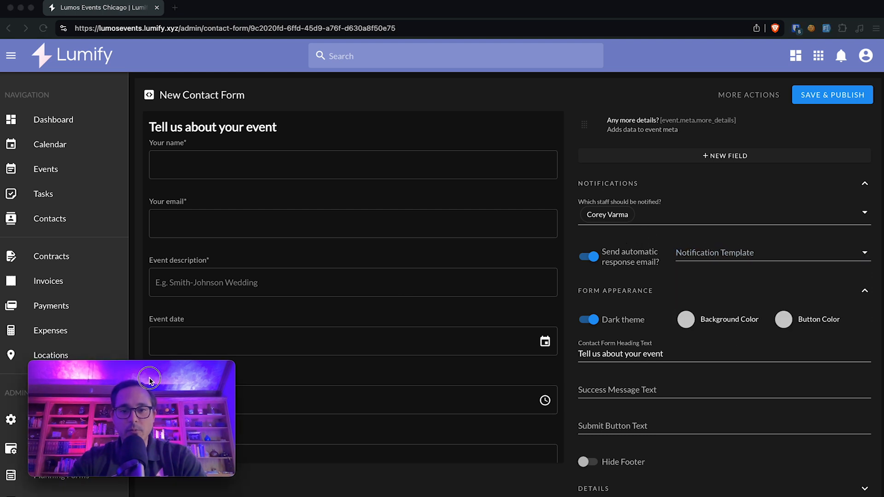
Step: Go to the Notification Templates page and begin a new template with CREATE TEMPLATE
drag(148, 380, 492, 343)
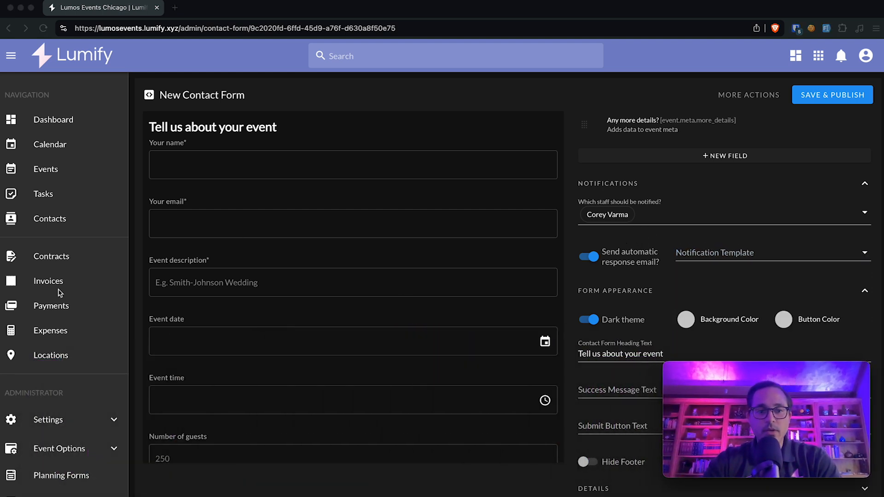
scroll(39, 423, down, 3)
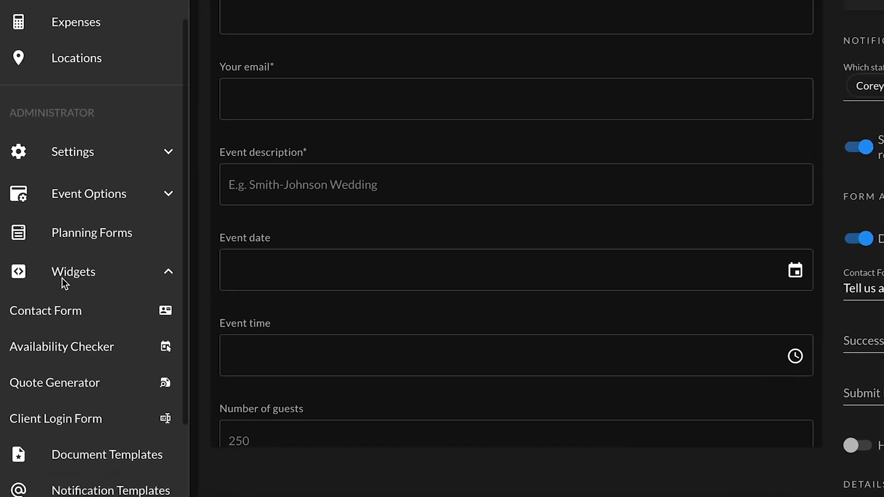
scroll(66, 238, down, 5)
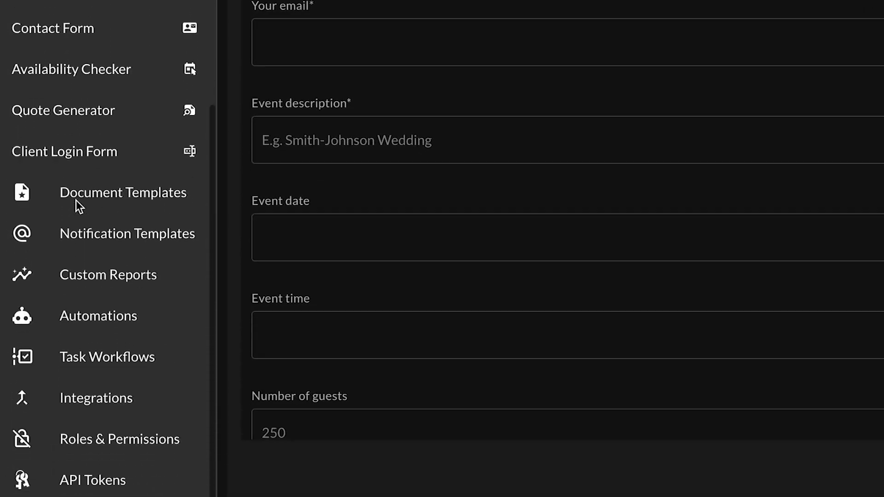
scroll(110, 243, up, 2)
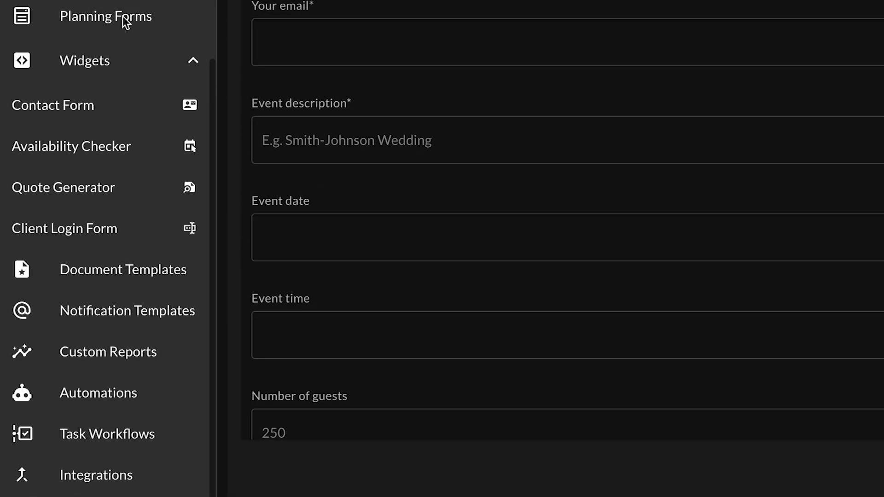
scroll(139, 322, down, 2)
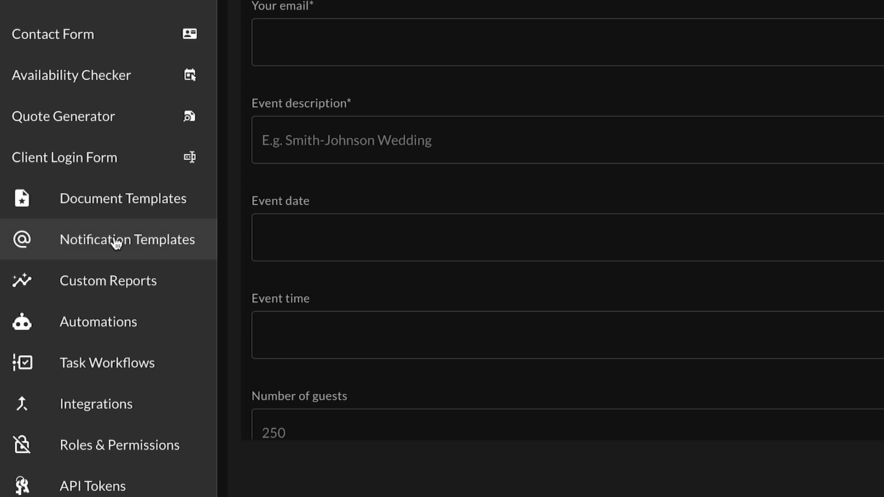
click(87, 241)
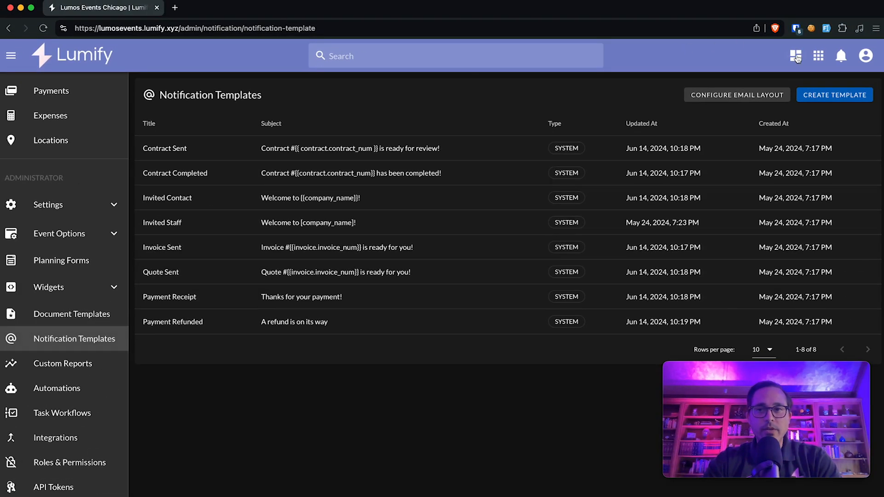
click(843, 94)
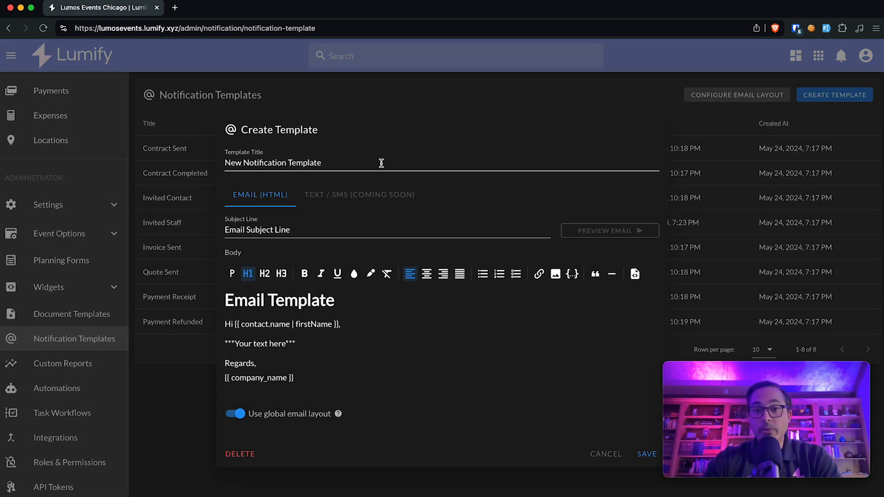
Step: Title the template 'Auto responder - Thanks for contacting us!' and give it a thank-you subject line
click(351, 169)
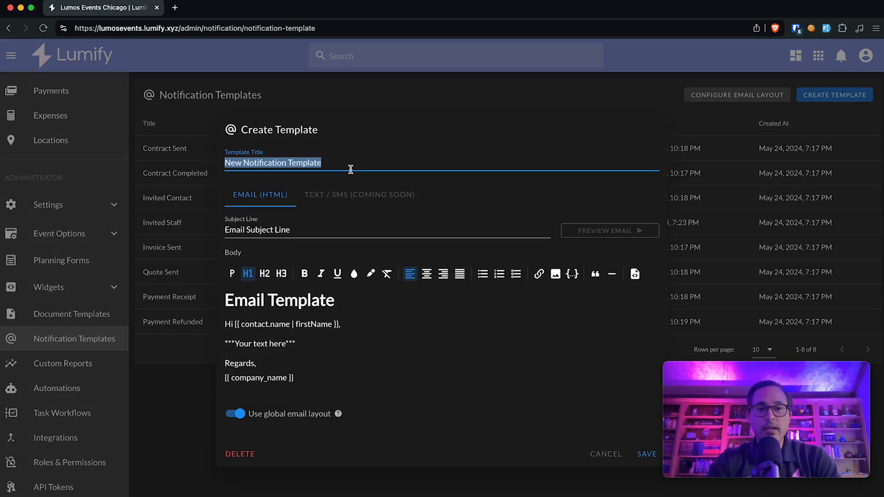
text(Auto respo)
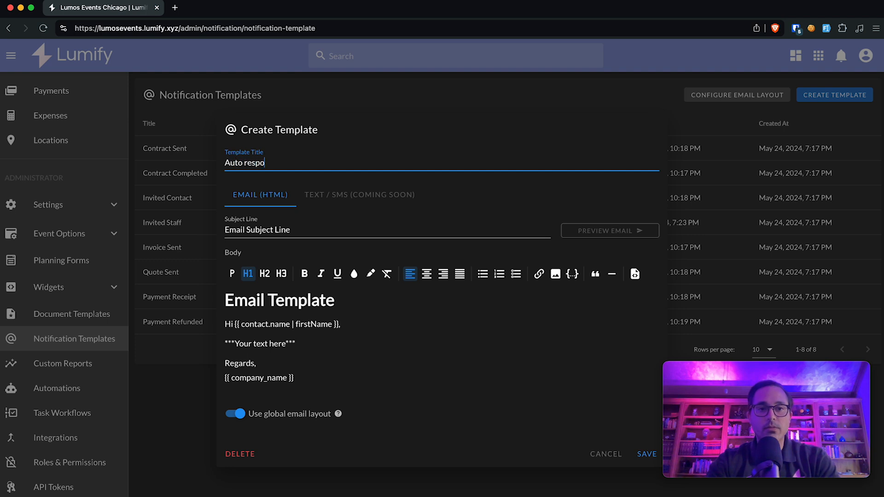
text(nder - Thanks for contacting us!)
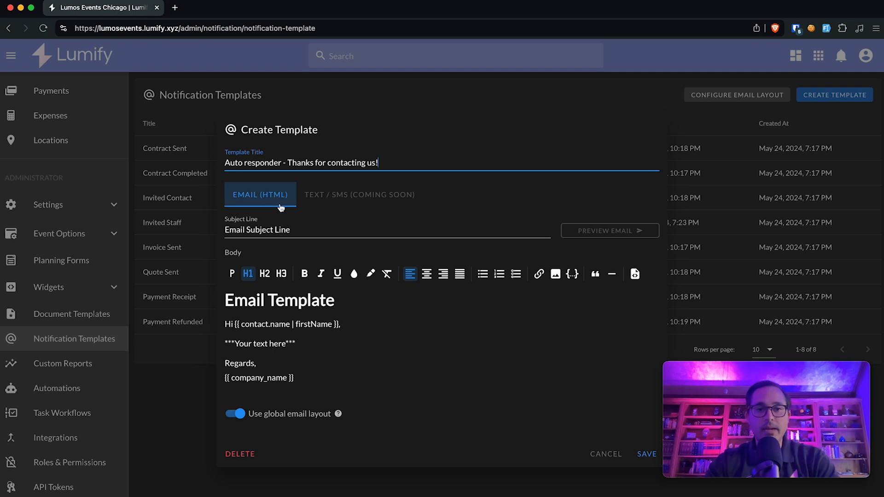
click(304, 229)
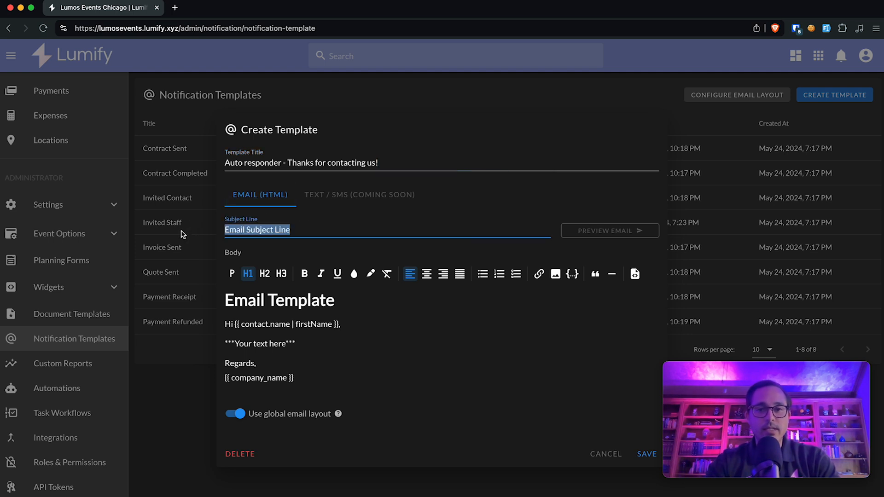
text(Thanks for contacting us!)
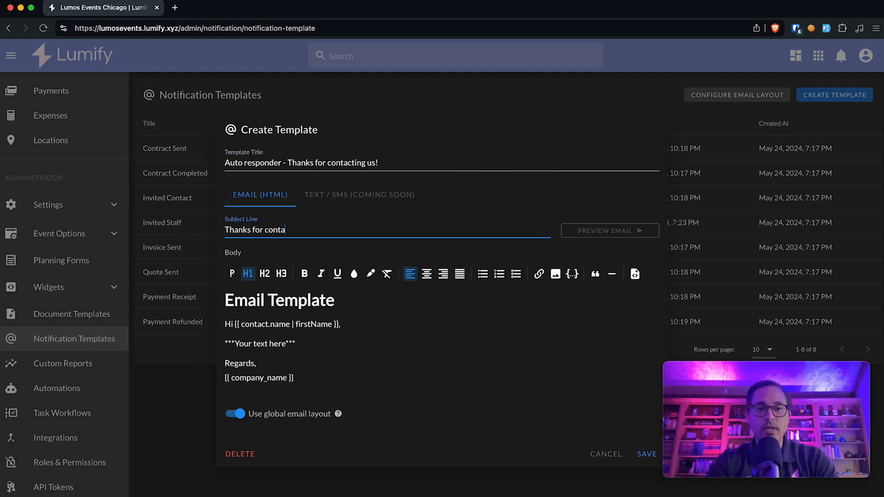
Step: Delete the Email Template heading, replace the placeholder body with a 'We appreciate you' message, and save
triple_click(286, 295)
key(BackSpace)
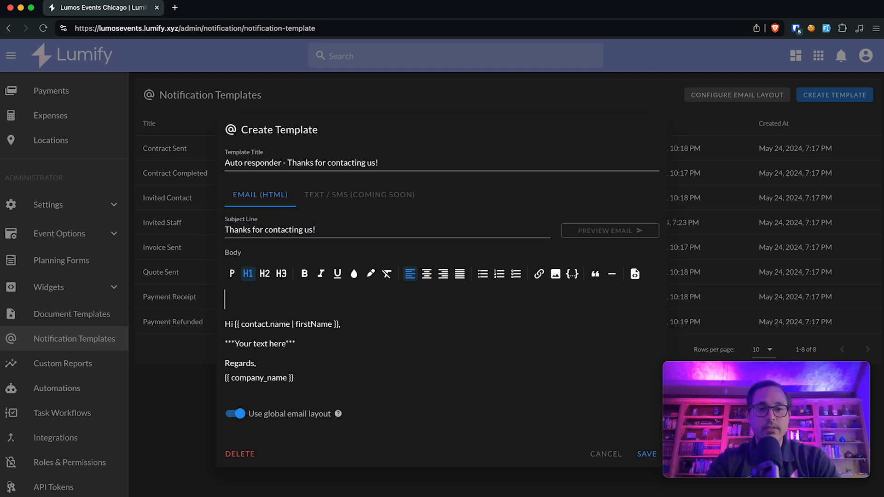
key(Delete)
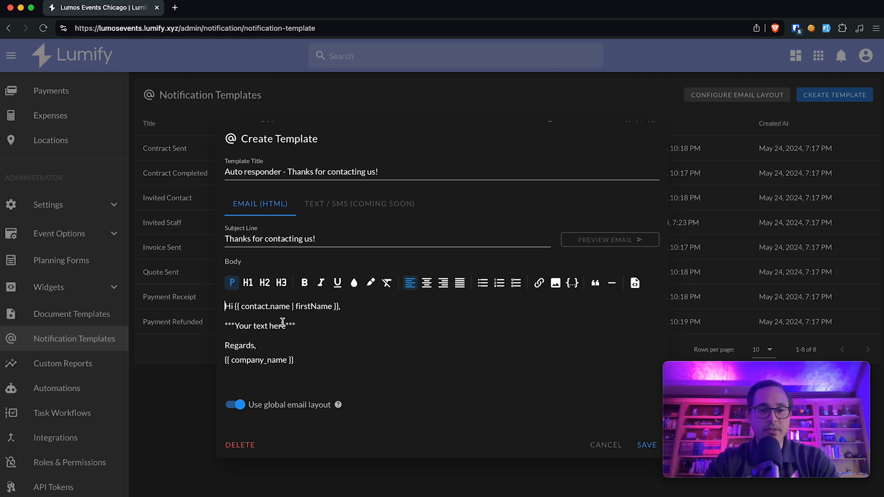
drag(298, 327, 209, 328)
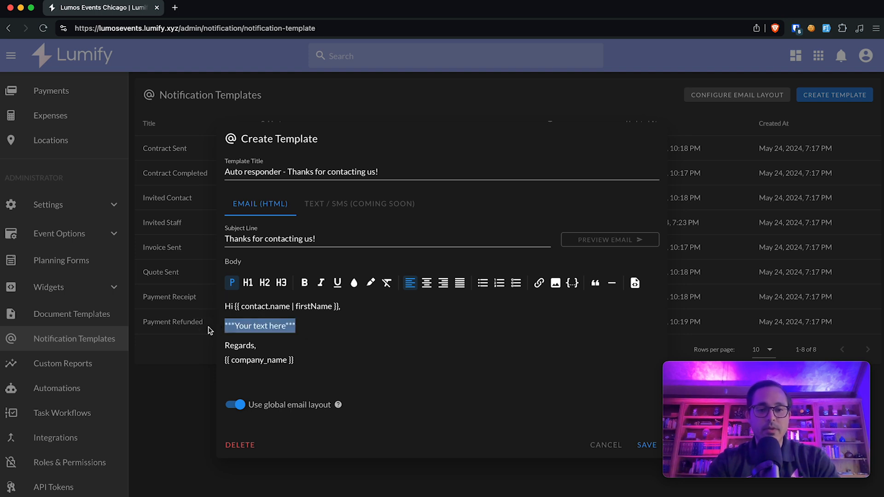
text(We appreciate you contacting us, we'll be in touch soon!)
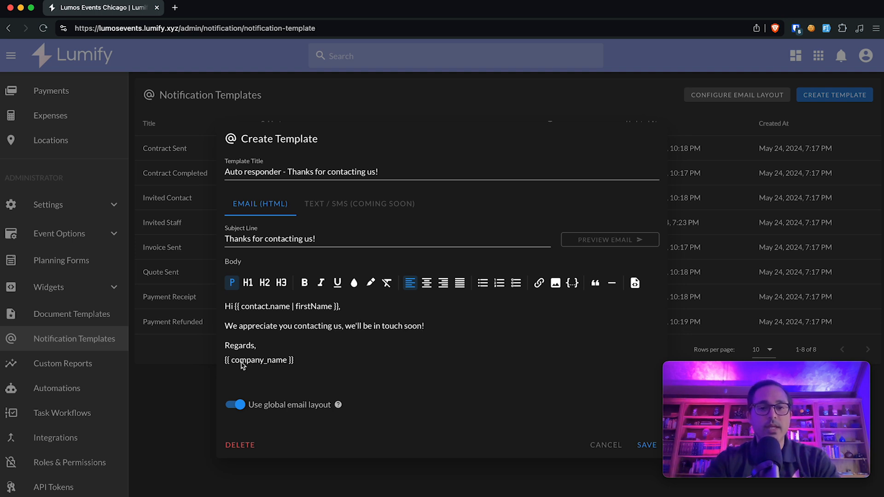
click(342, 368)
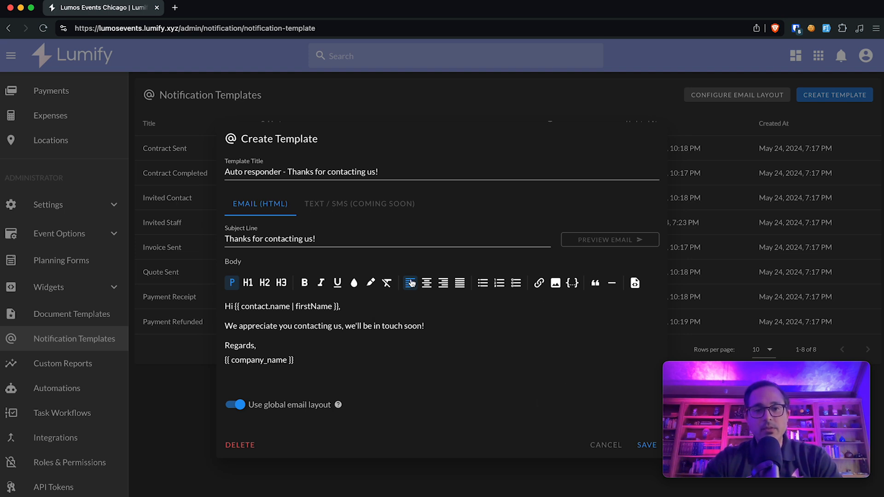
click(646, 447)
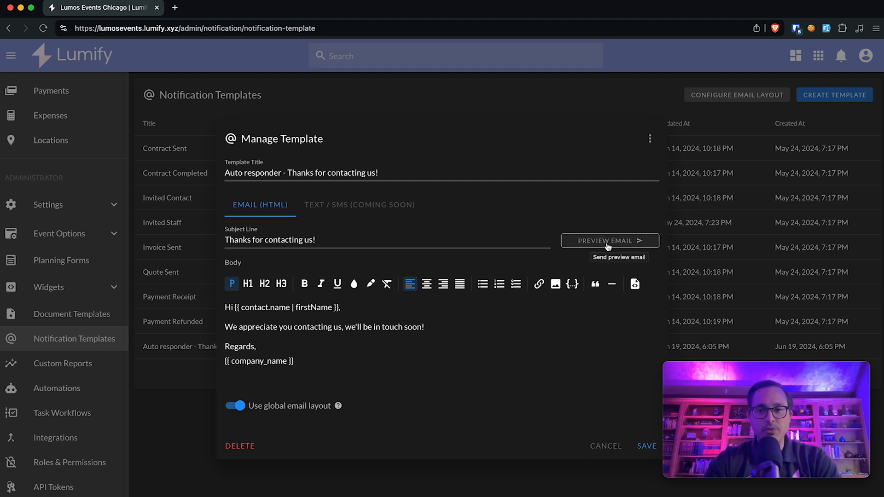
Step: Close the template editor and open the New Contact Form under Widgets > Contact Form
click(162, 364)
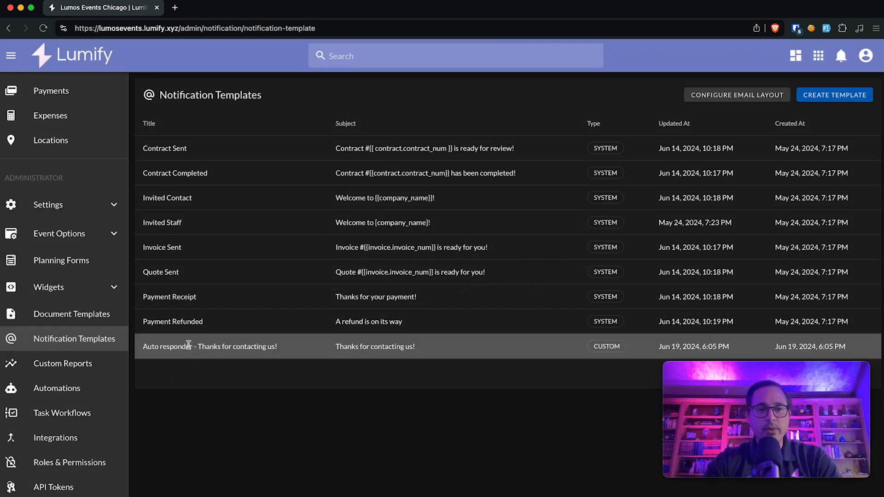
click(83, 288)
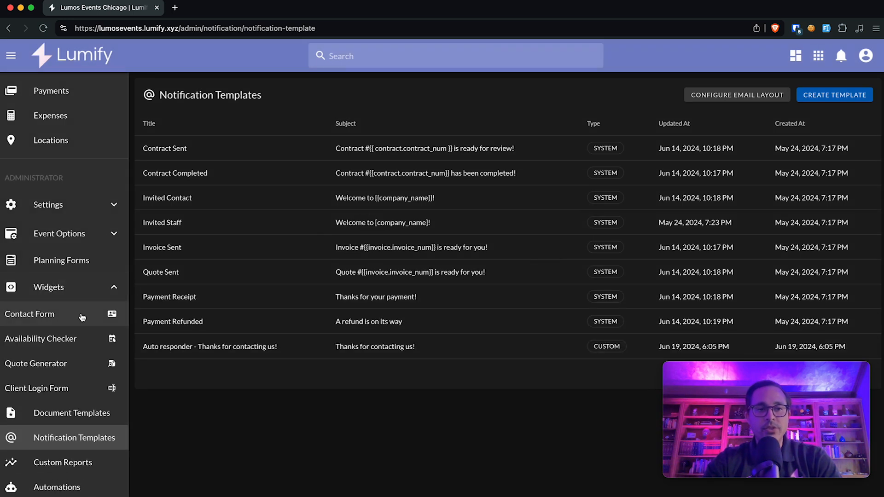
click(48, 323)
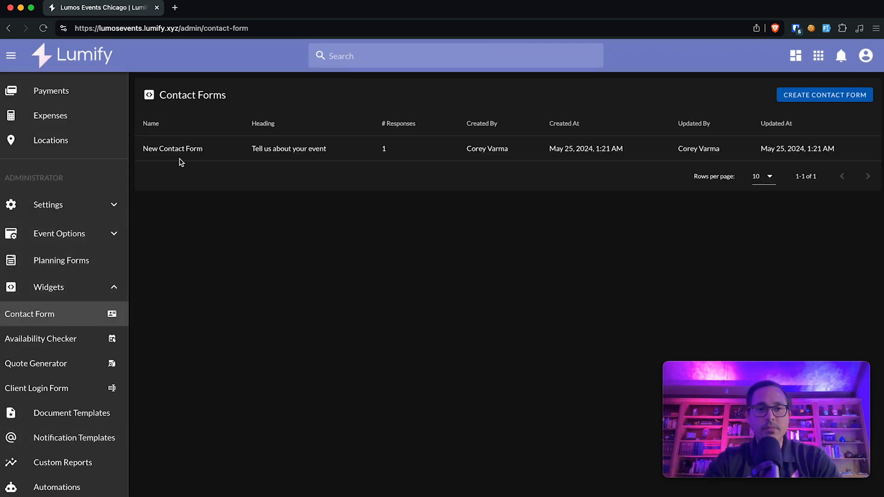
click(182, 161)
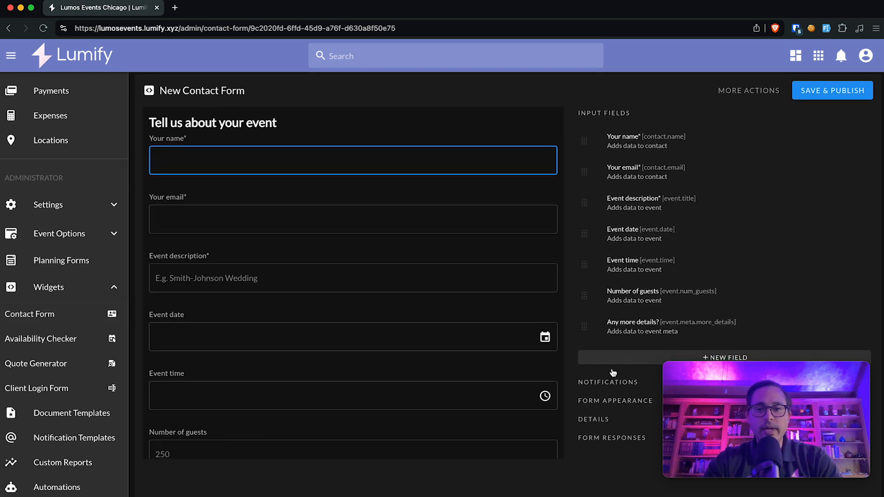
Step: Enable the automatic response email with the 'Auto responder - Thanks for contacting us!' template, then save and publish
click(612, 406)
click(616, 387)
scroll(616, 386, down, 5)
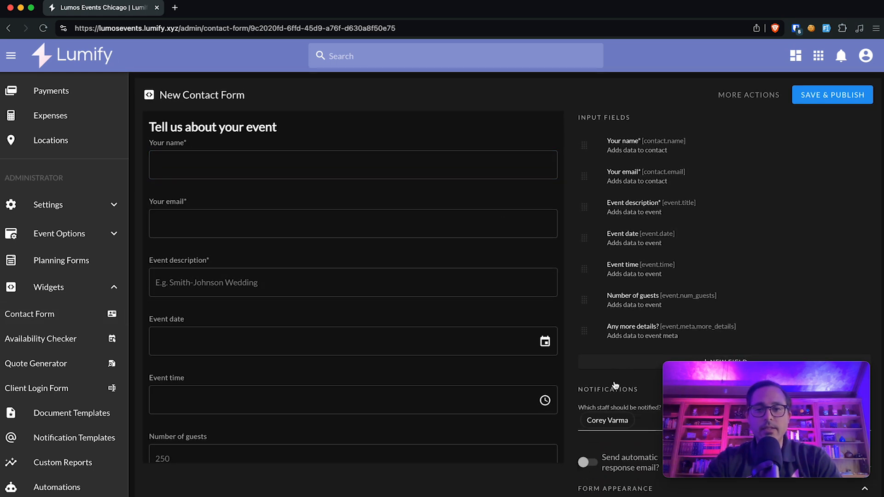
click(596, 257)
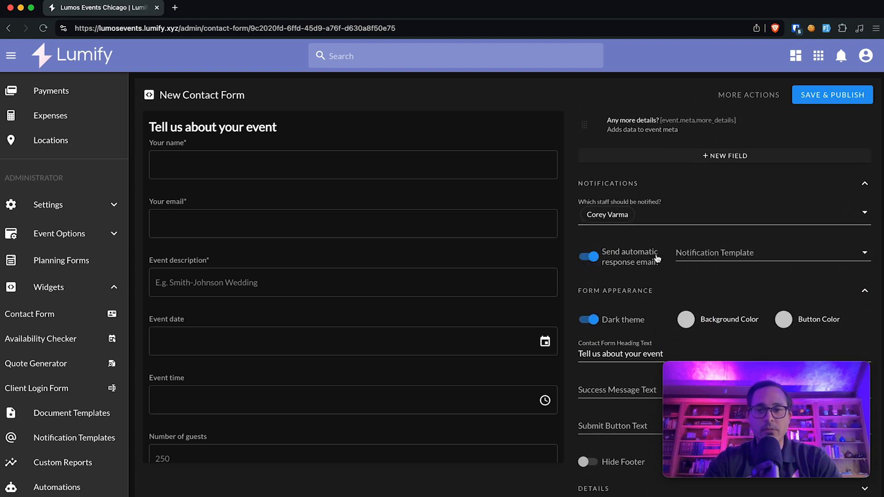
click(709, 252)
drag(769, 380, 137, 380)
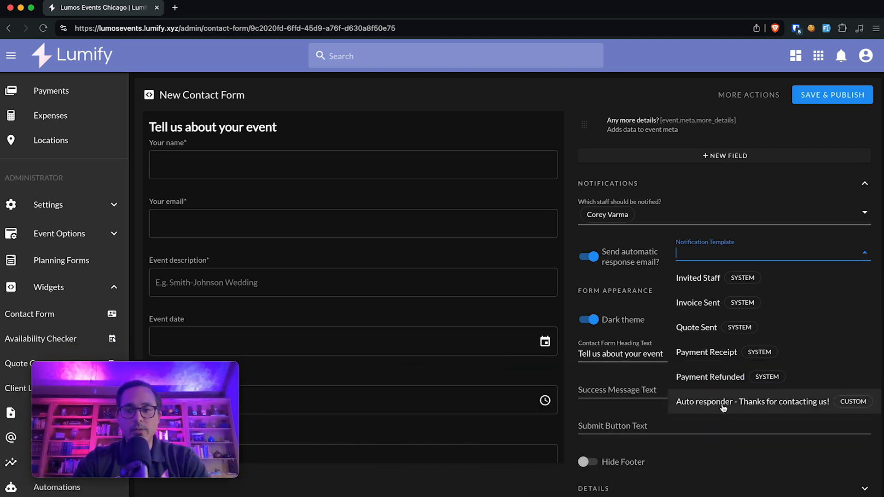
click(737, 406)
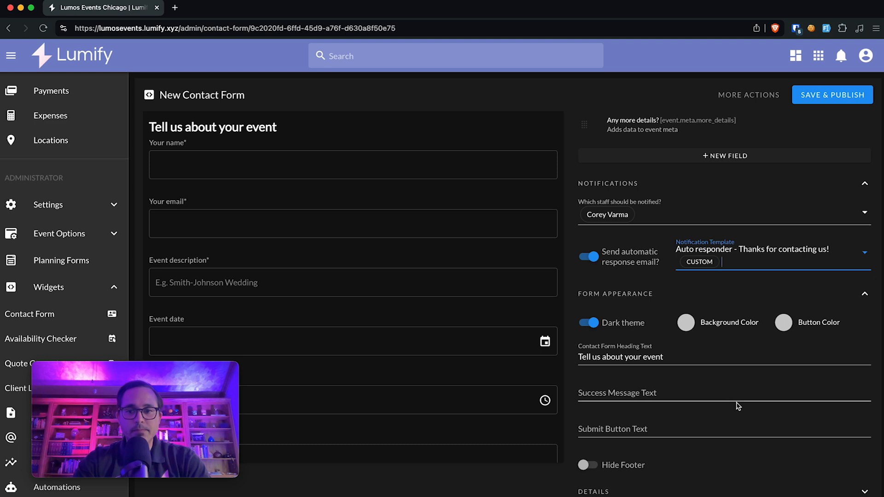
click(806, 96)
scroll(370, 209, down, 1)
scroll(370, 209, up, 1)
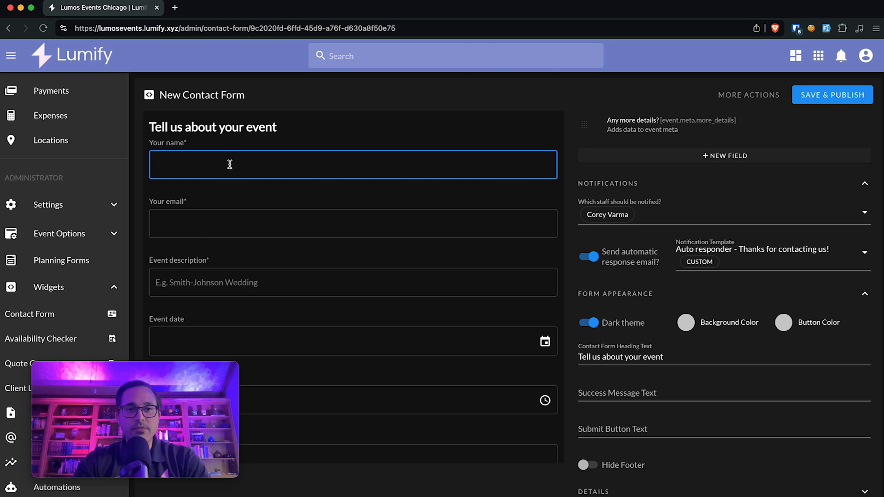
Step: Enter TEST CLIENT as the name and a test email address, correcting its misspelled domain
text(TEST CLIENT)
key(Tab)
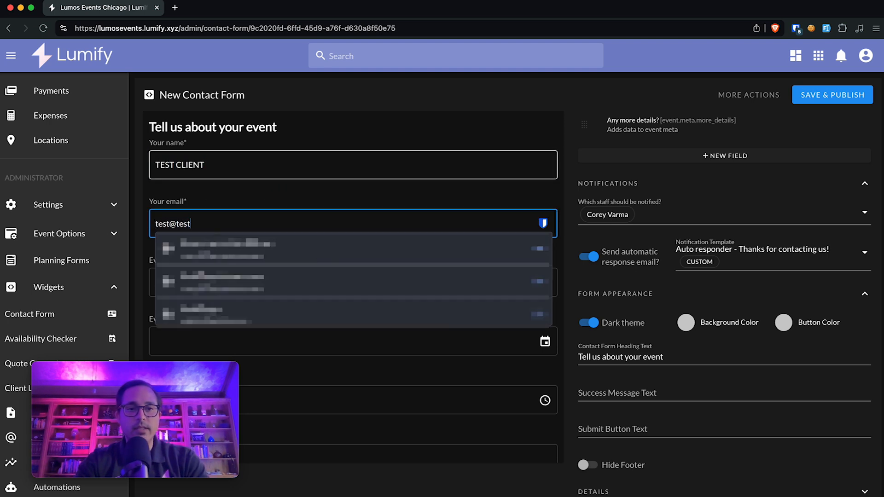
key(Tab)
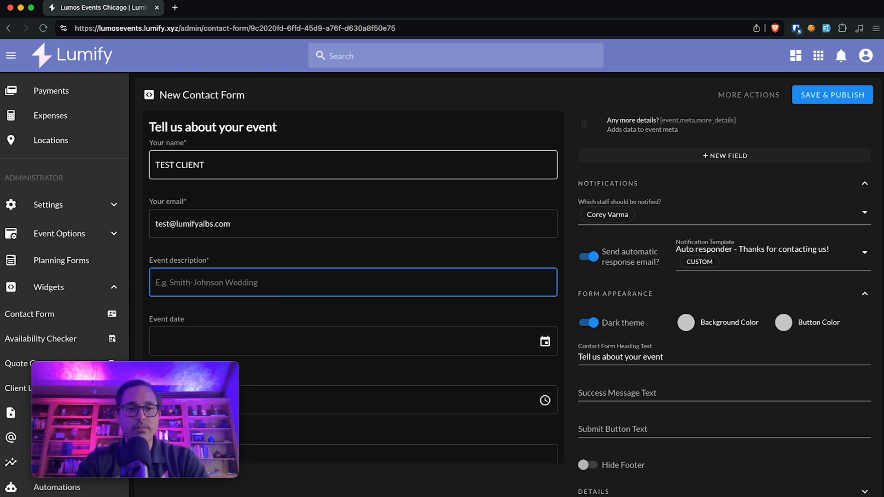
double_click(205, 224)
text(lumifylabs)
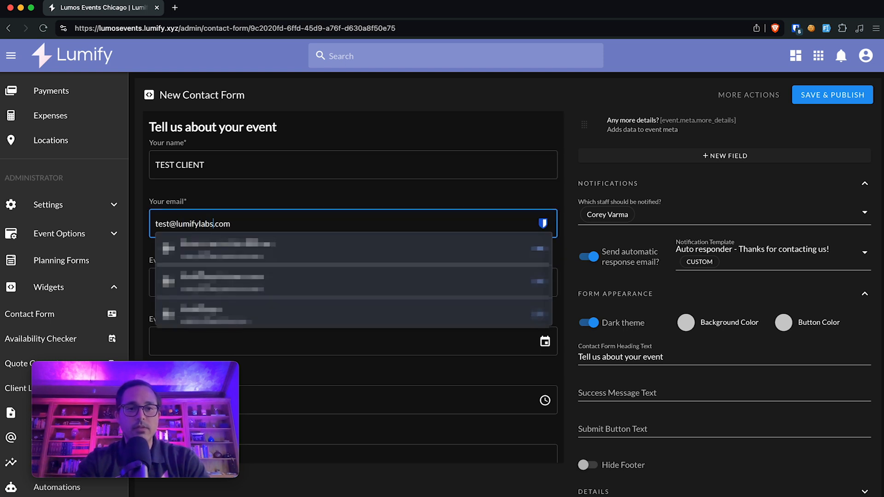
click(282, 194)
Step: Describe the event as TEST EVENT, set the date to June 22, 2024, and submit
click(272, 286)
scroll(272, 287, down, 2)
text(TEST EVENT)
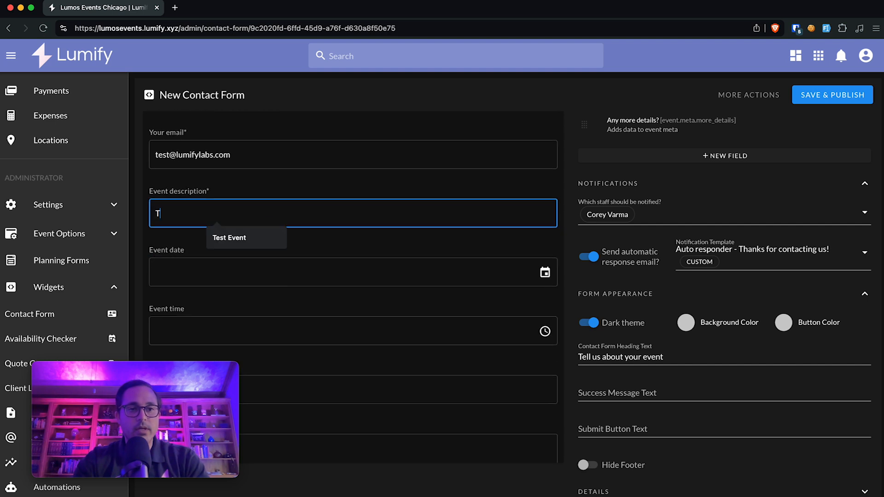
click(320, 273)
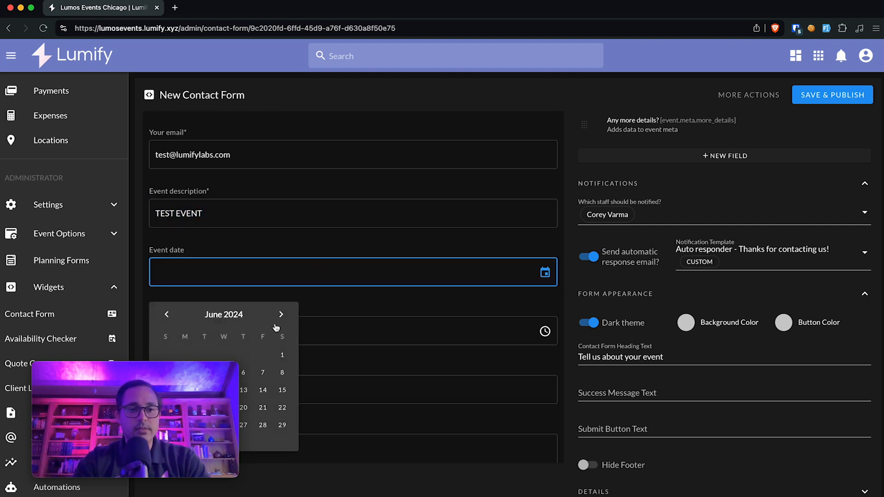
scroll(286, 318, down, 2)
click(284, 326)
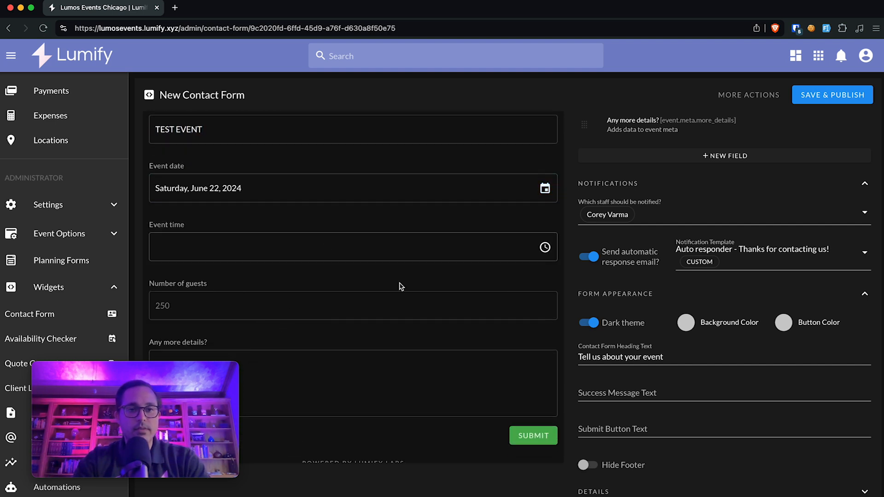
scroll(399, 285, down, 1)
click(539, 419)
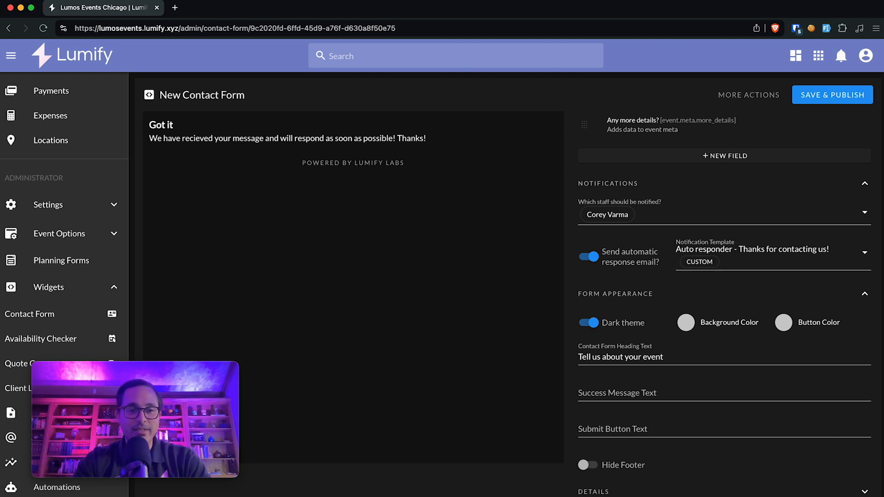
Step: In Gmail, check the Thanks for contacting us! auto-reply and its recipient, then return to Lumify
drag(883, 1, 463, 28)
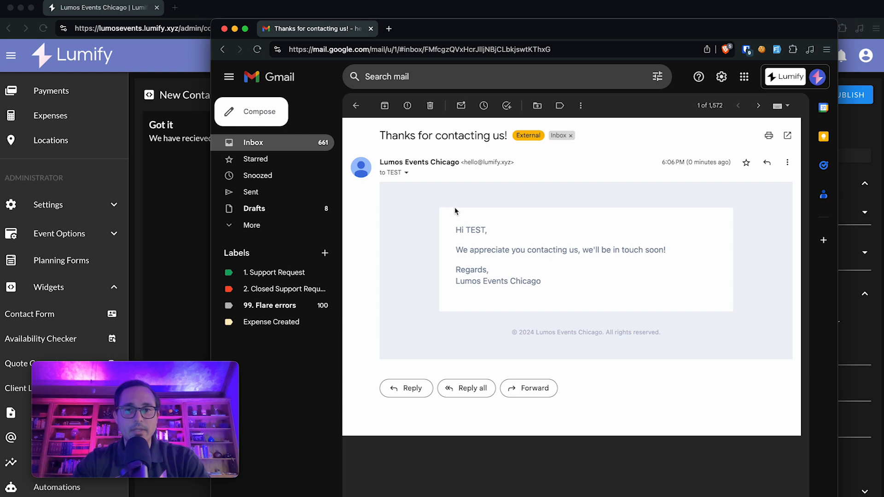
drag(524, 250, 622, 268)
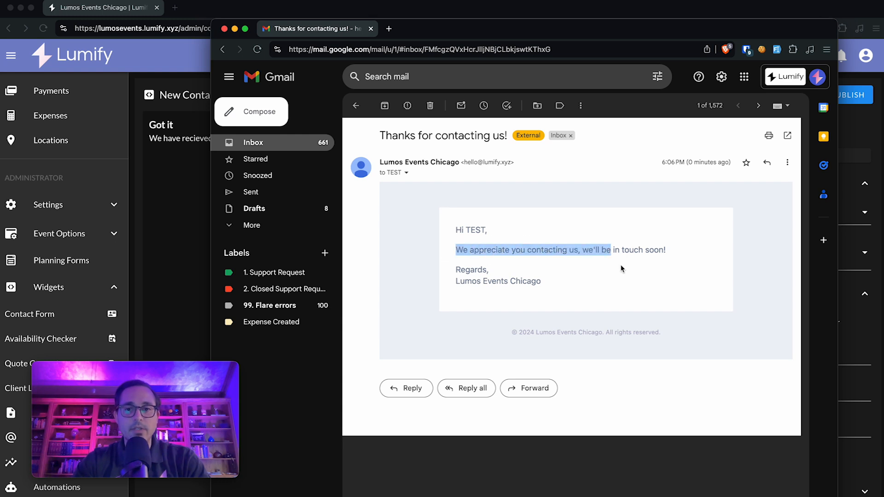
click(622, 269)
click(407, 173)
drag(462, 224, 570, 222)
click(643, 229)
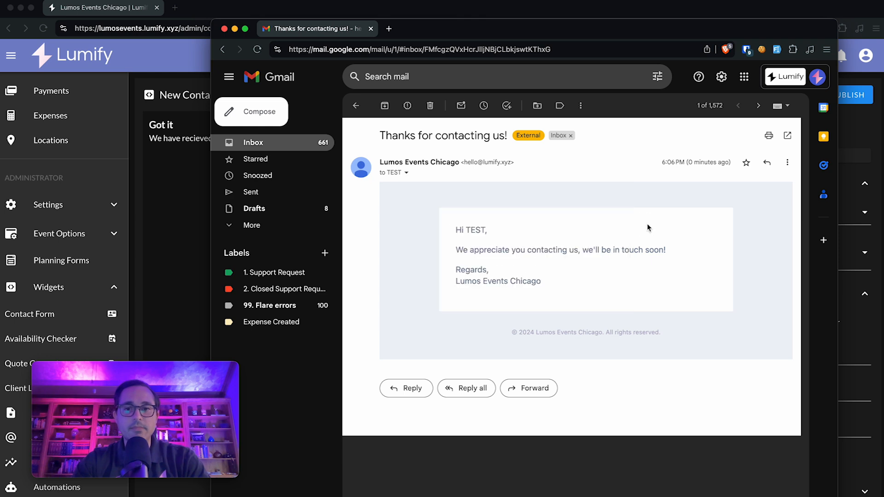
click(181, 159)
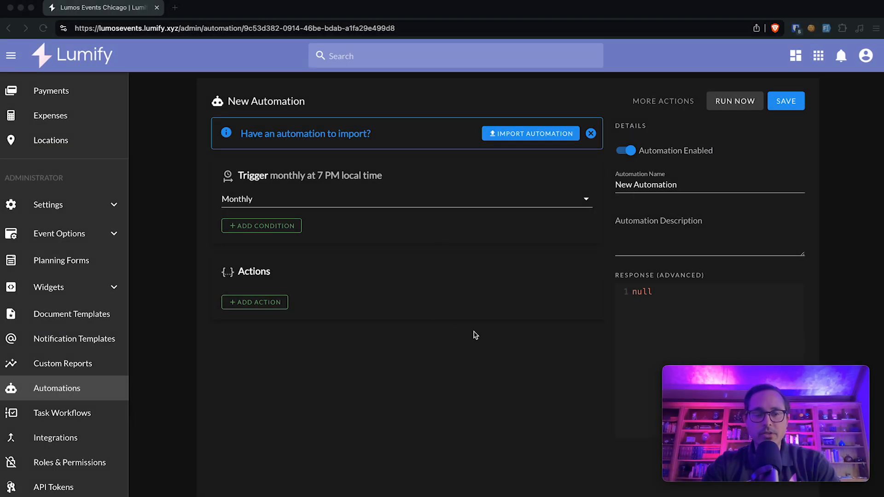
Step: Replace the automation's name with 'Auto responder contact form.' and save it
click(689, 185)
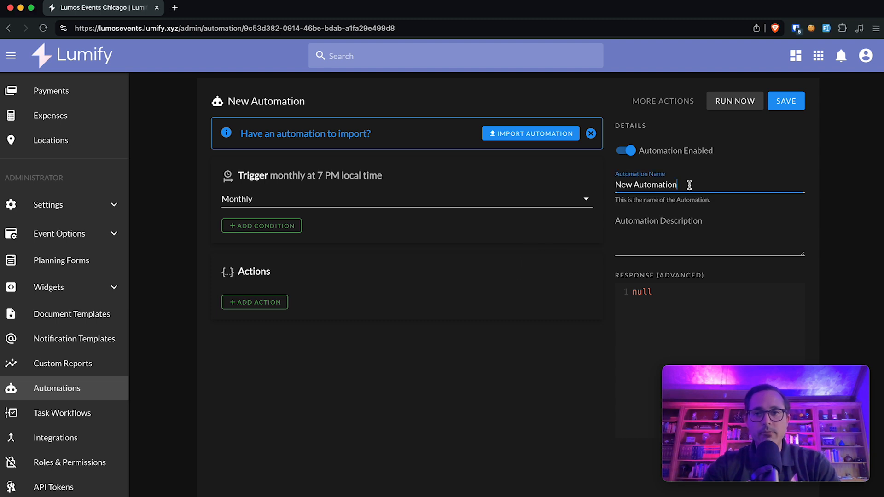
key(ctrl+a)
text(Auto)
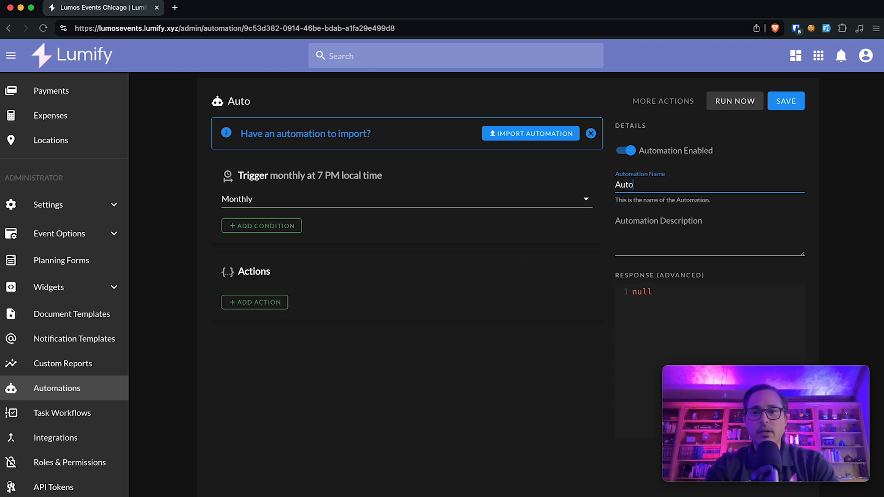
text( responder contact form.)
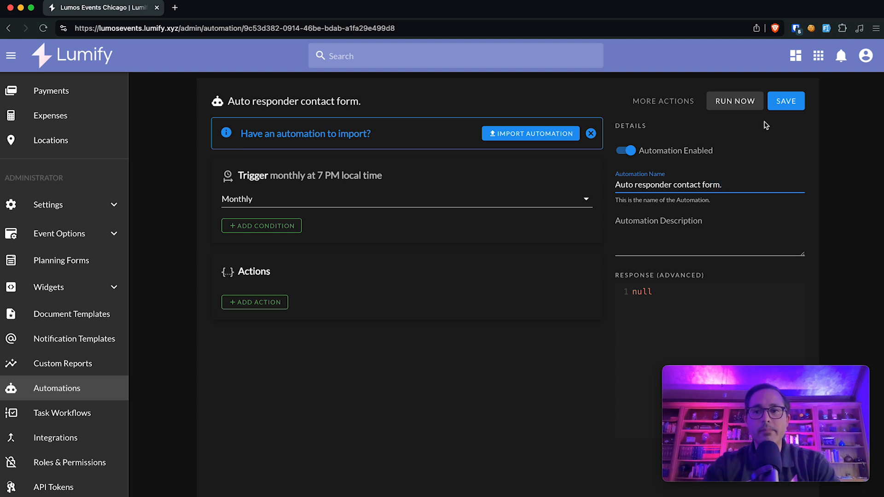
click(786, 101)
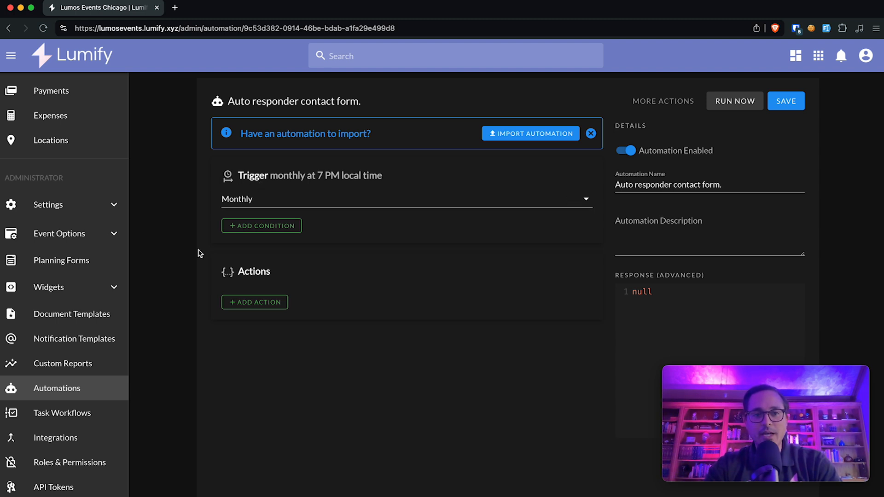
Step: Change the automation's trigger from the monthly schedule to Event Created
click(272, 200)
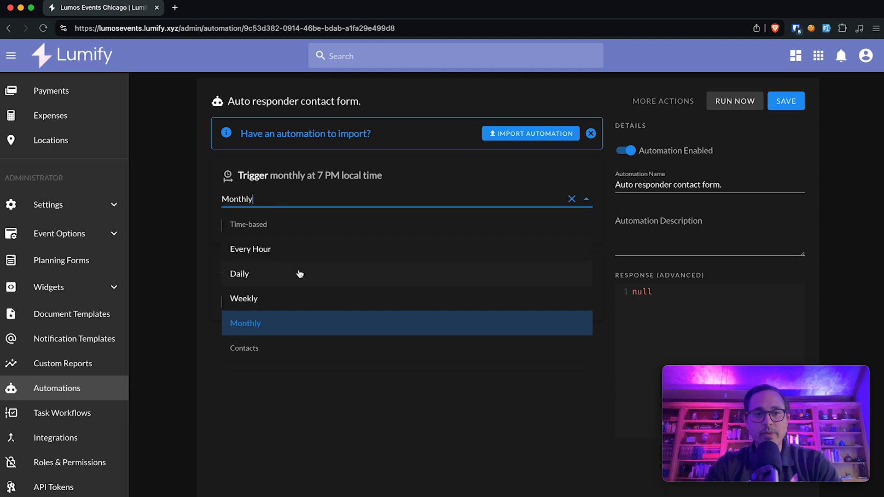
scroll(299, 275, down, 1)
scroll(299, 273, down, 5)
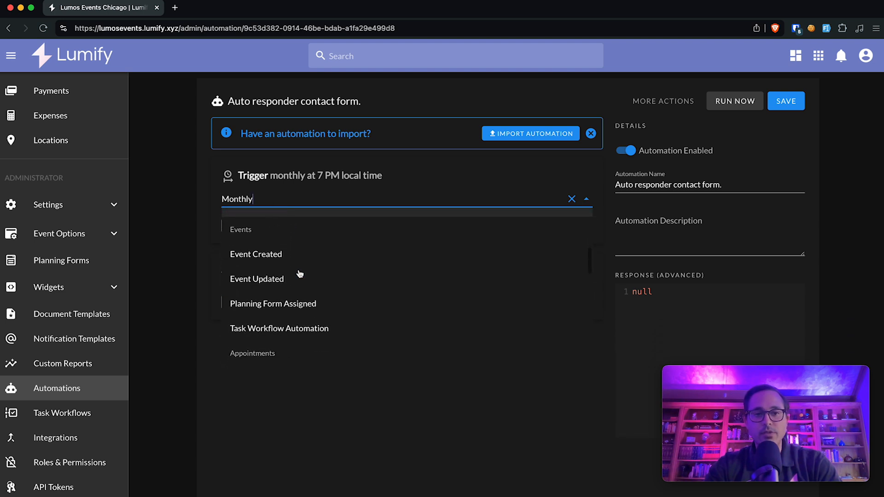
click(259, 258)
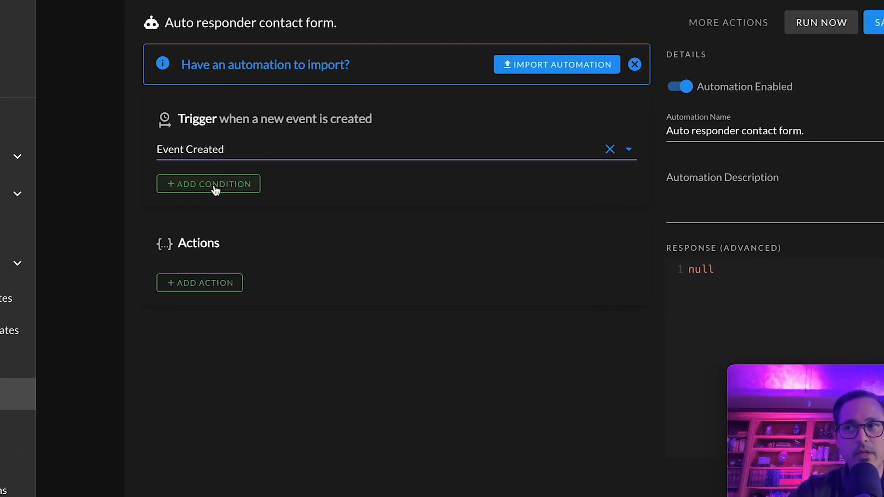
Step: Add a Where condition requiring event.meta.source to equal 'Contact Form', and save it
click(215, 189)
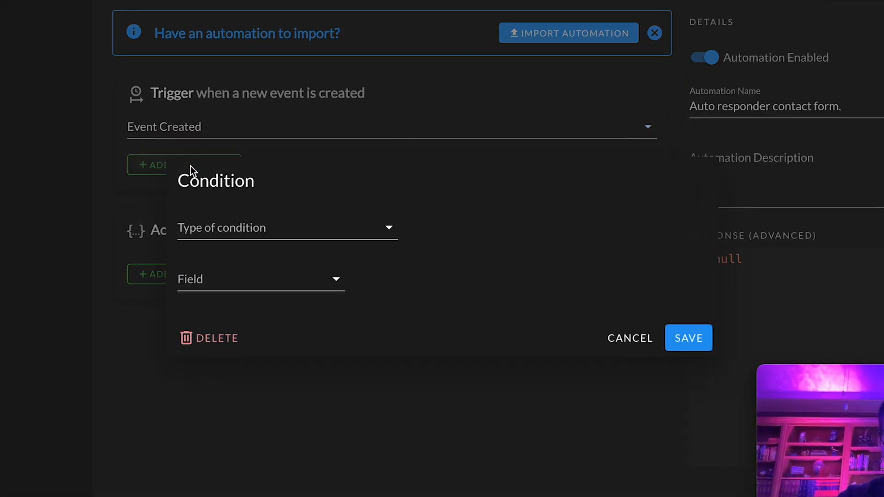
click(219, 229)
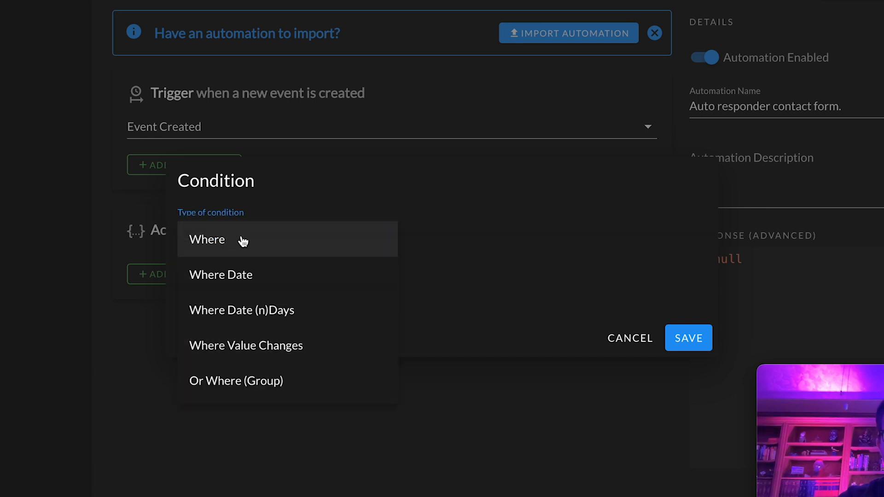
click(244, 239)
click(235, 279)
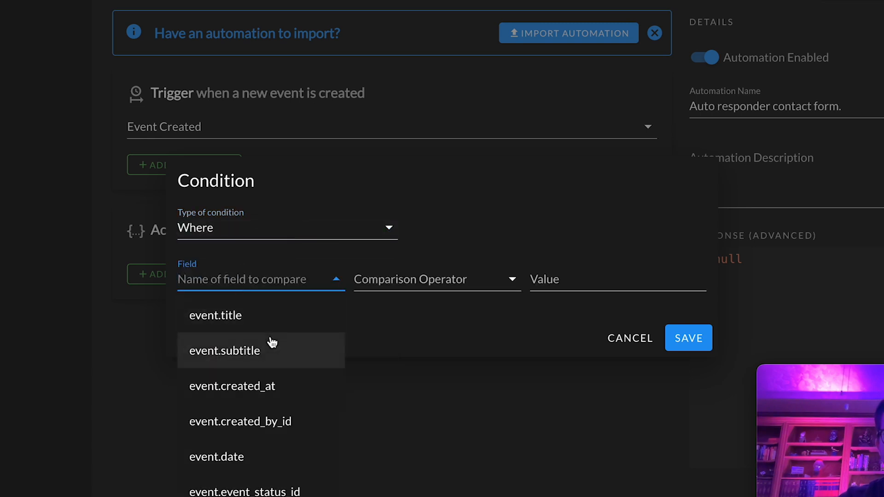
text(event.meta)
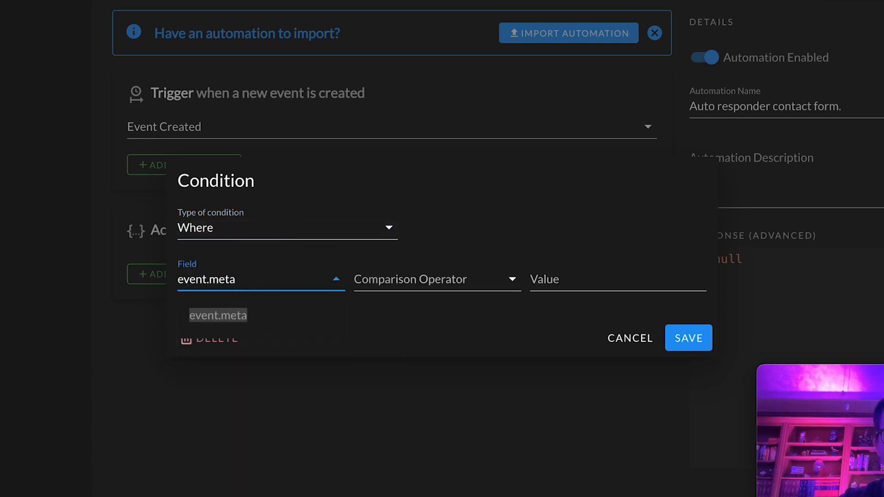
text(.source)
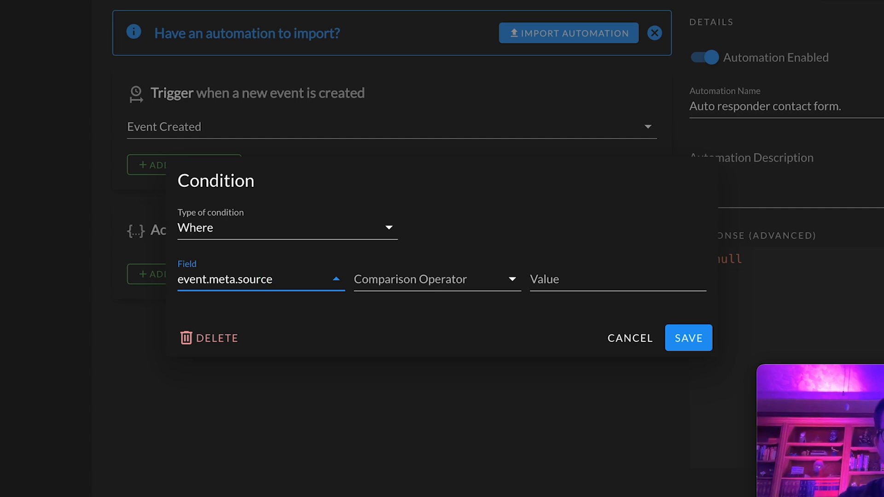
click(386, 285)
click(414, 299)
click(549, 285)
text(Contac)
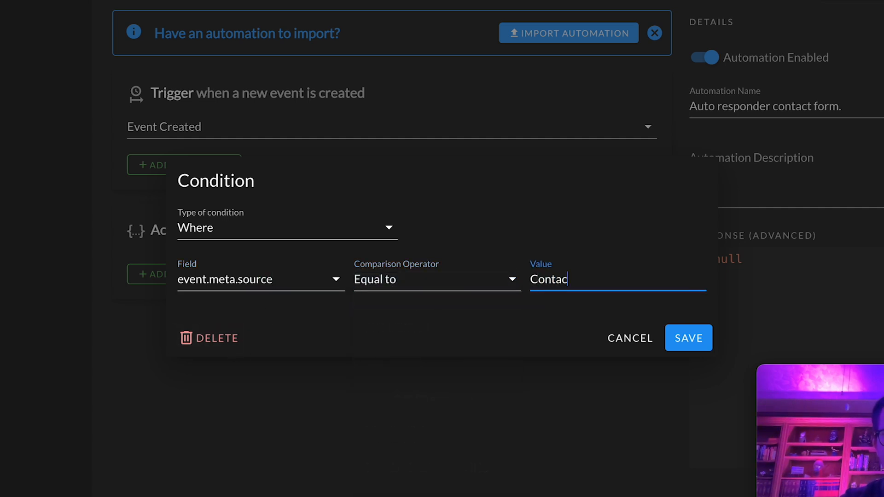
text(t Form)
click(689, 339)
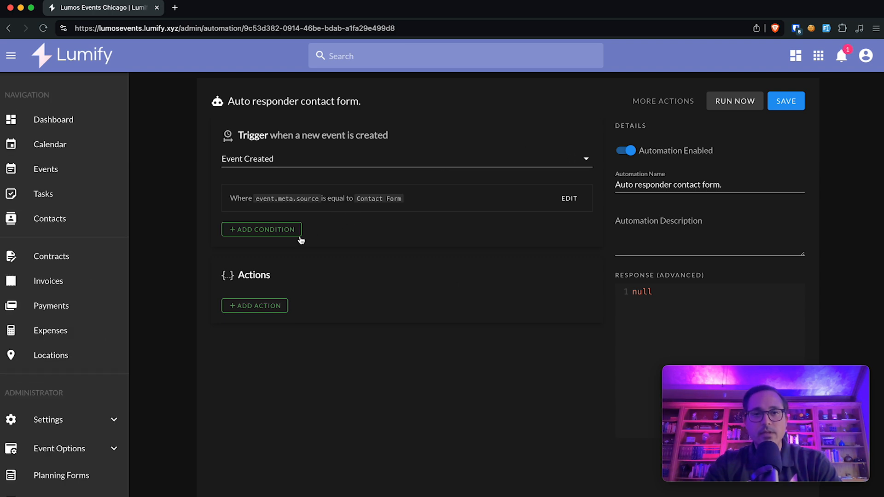
Step: Add a Send an email action addressed to the event's contacts, using the trigger data
click(262, 307)
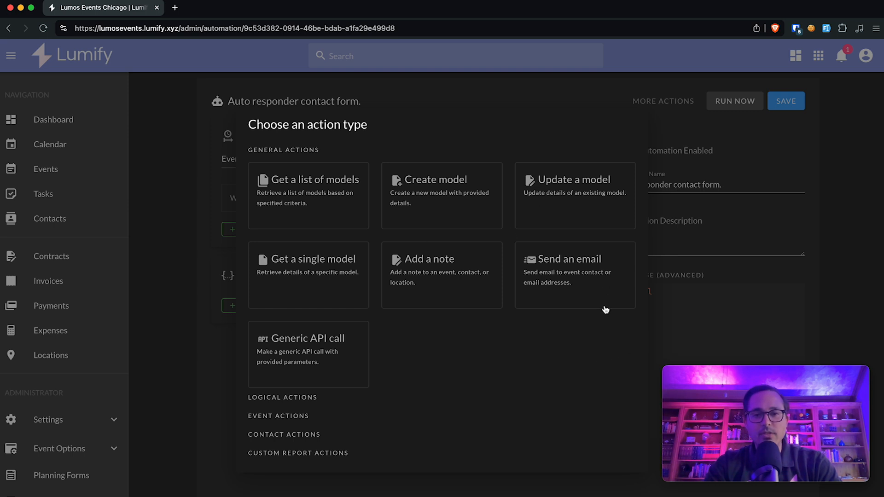
click(577, 290)
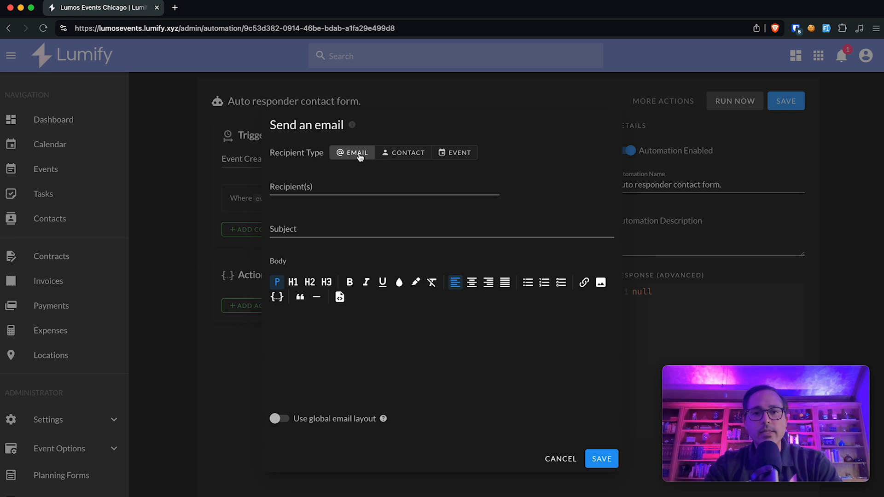
click(465, 156)
click(391, 178)
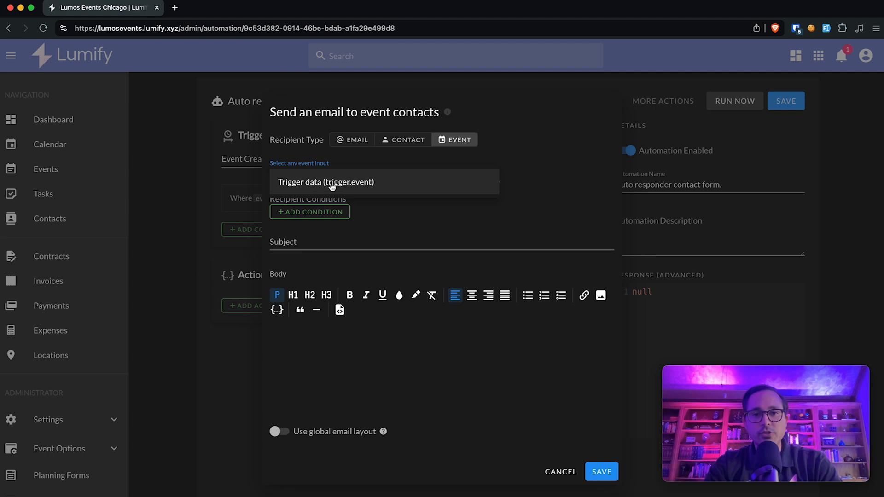
click(354, 186)
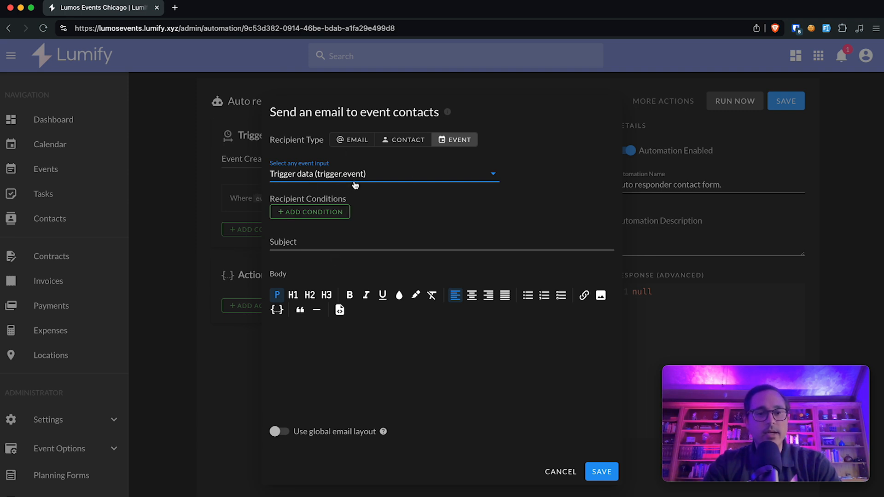
Step: Restrict recipients with a Where Relation condition: contact_type.label equal to Client, and save
click(306, 212)
click(321, 270)
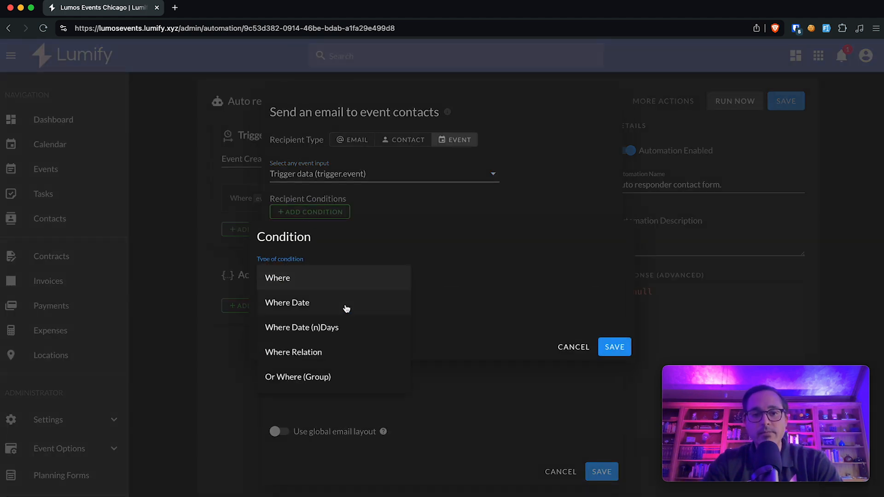
click(342, 354)
click(330, 302)
click(311, 322)
click(315, 346)
click(401, 324)
click(418, 335)
click(533, 323)
text(Client)
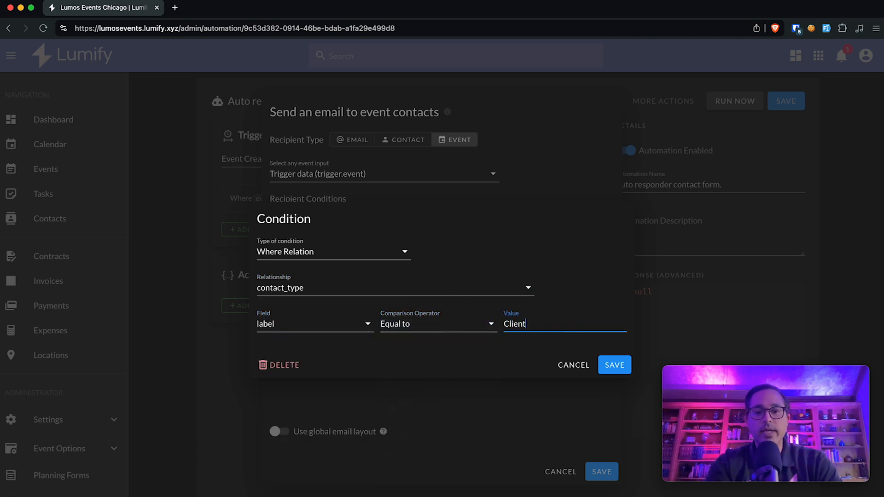
click(615, 365)
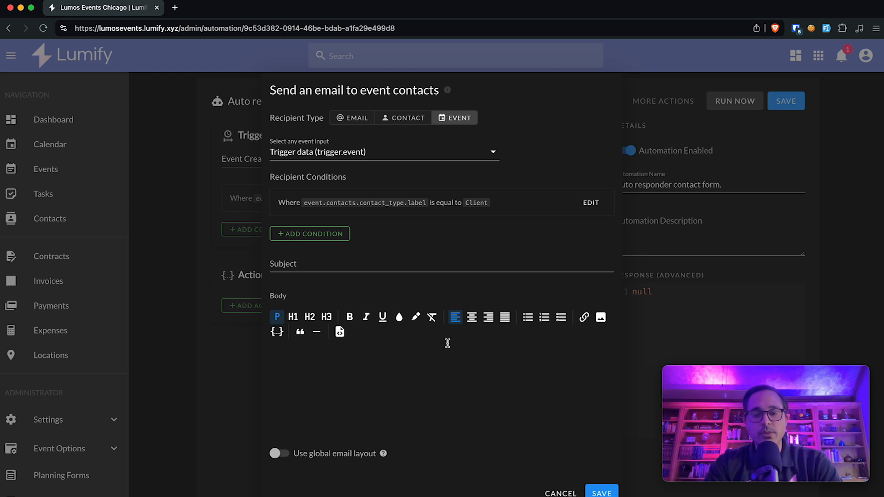
Step: Give the email subject 'Thanks for contact' and body 'Thanks for contacting...', then save the action
click(394, 263)
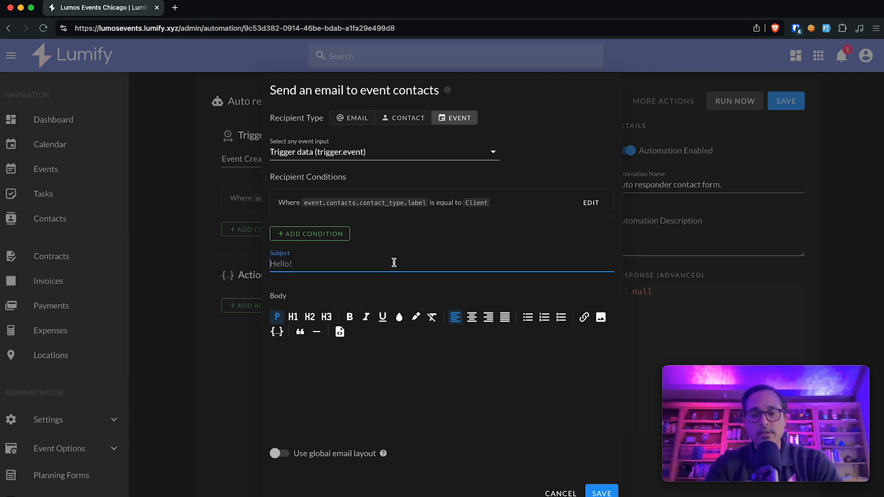
text(Thanks for contact)
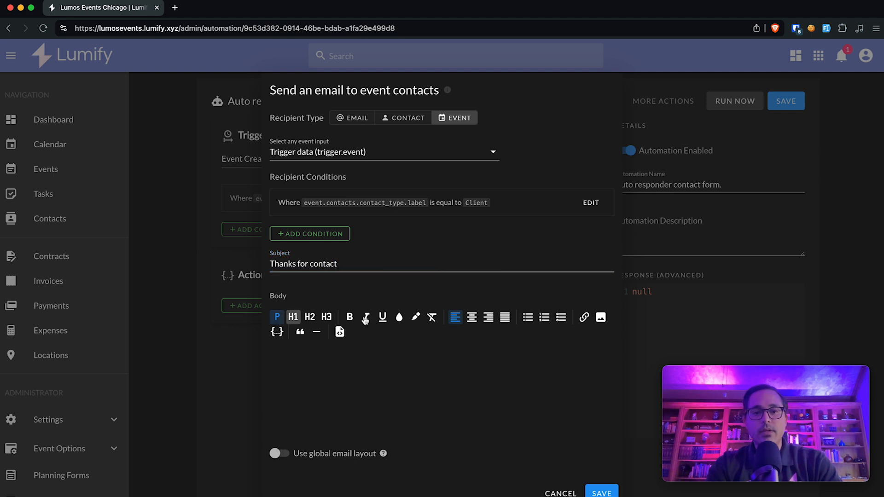
click(364, 405)
text(Thanks for contacting...)
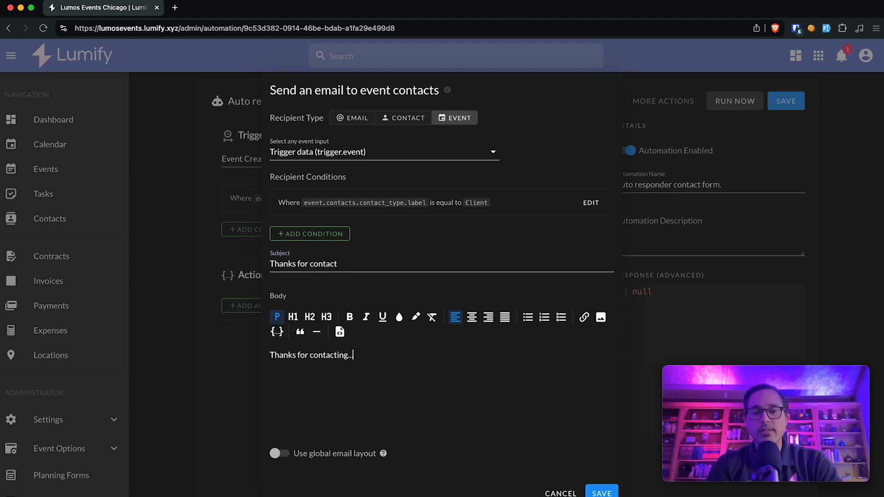
drag(400, 373, 280, 358)
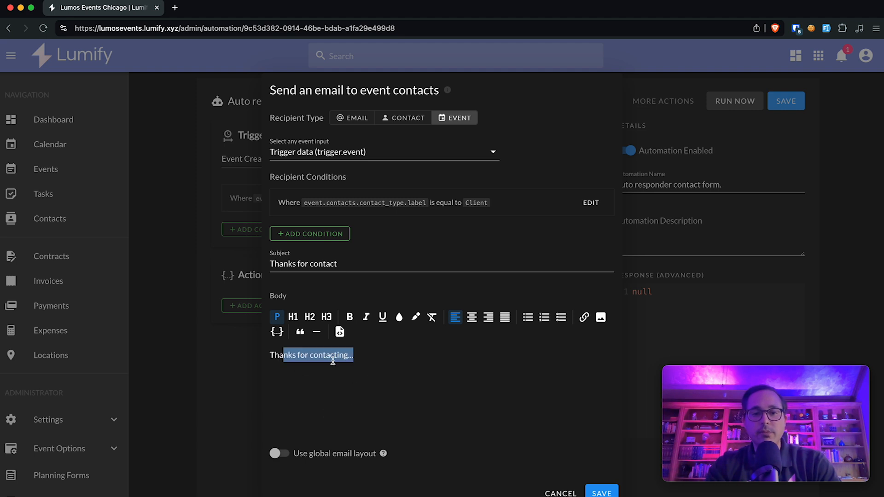
click(441, 433)
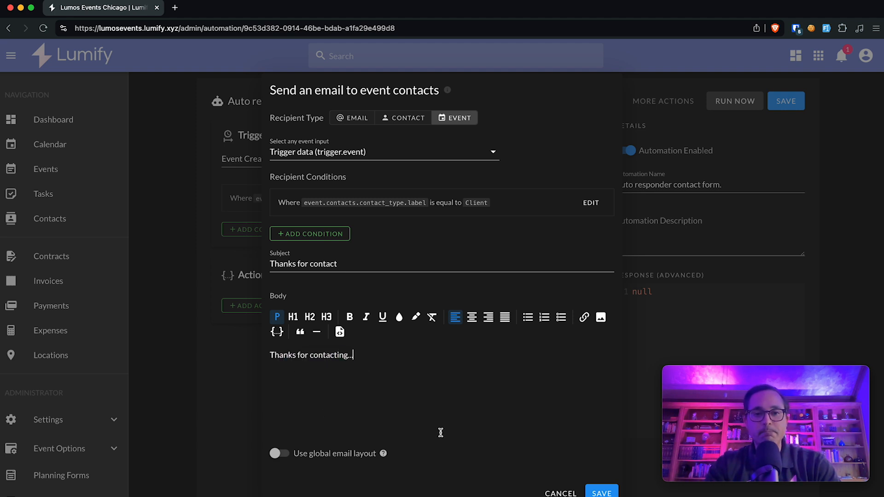
click(602, 493)
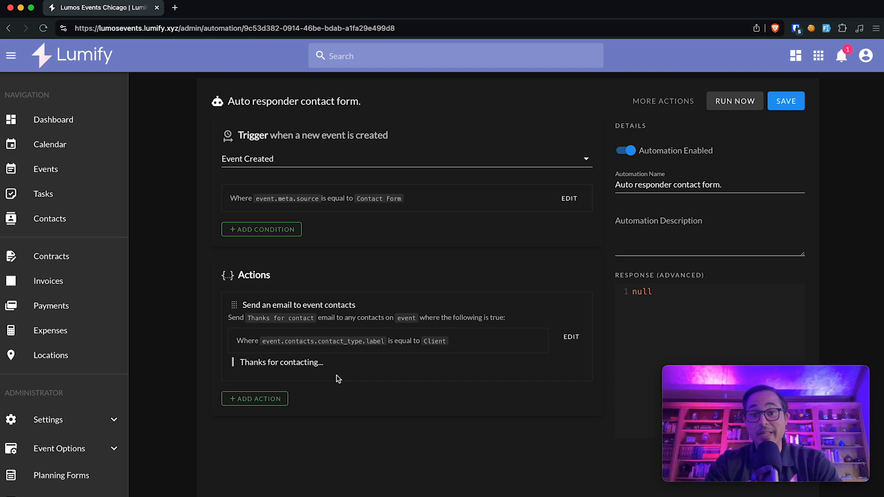
Step: Add a logical Delay action set to wait 1 hour
click(276, 399)
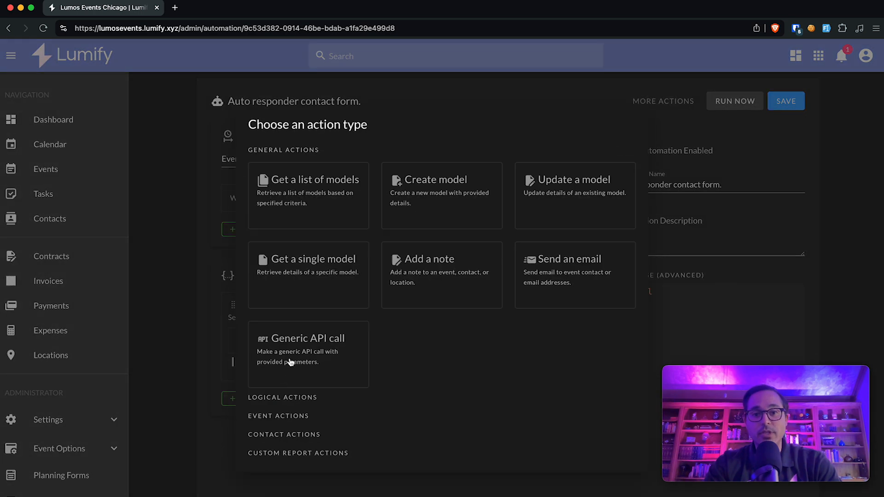
click(277, 400)
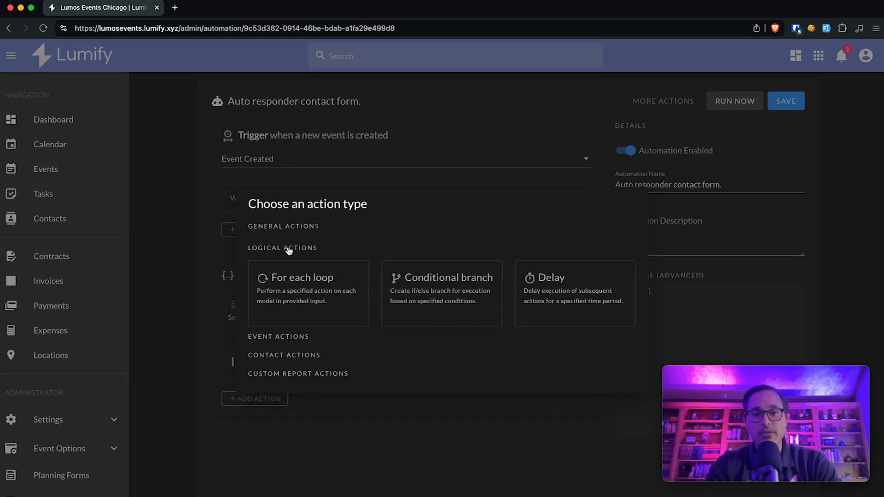
click(565, 288)
click(300, 275)
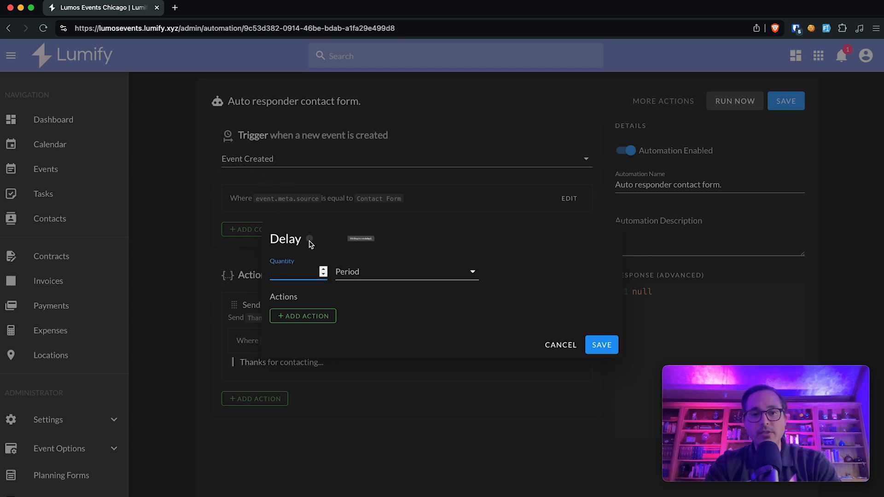
text(1)
click(348, 274)
click(349, 278)
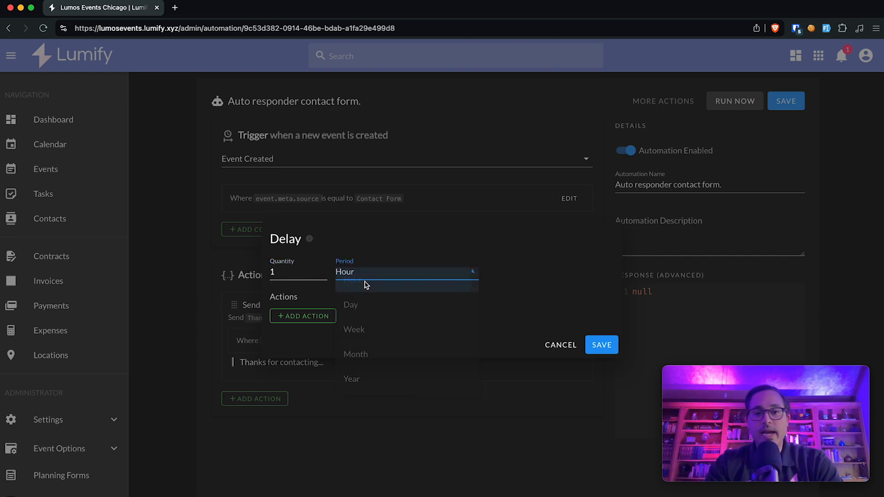
Step: After the delay, send an email to the triggering event's contacts
click(326, 318)
click(588, 276)
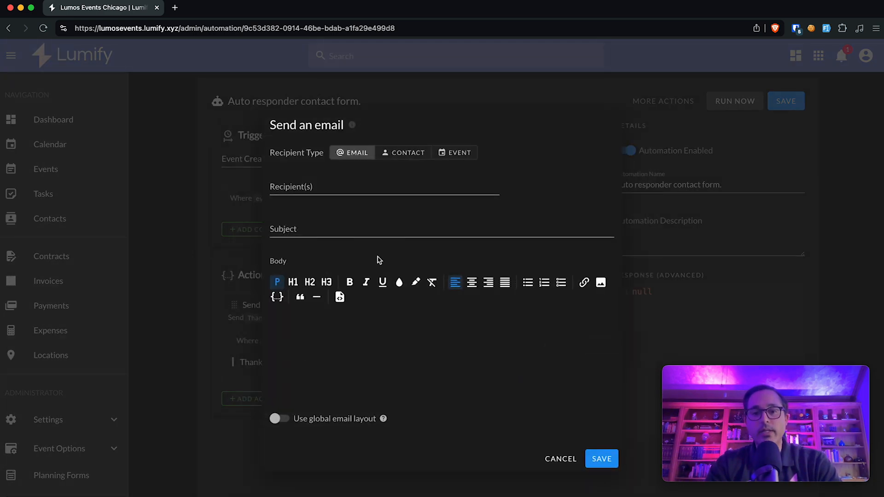
click(404, 154)
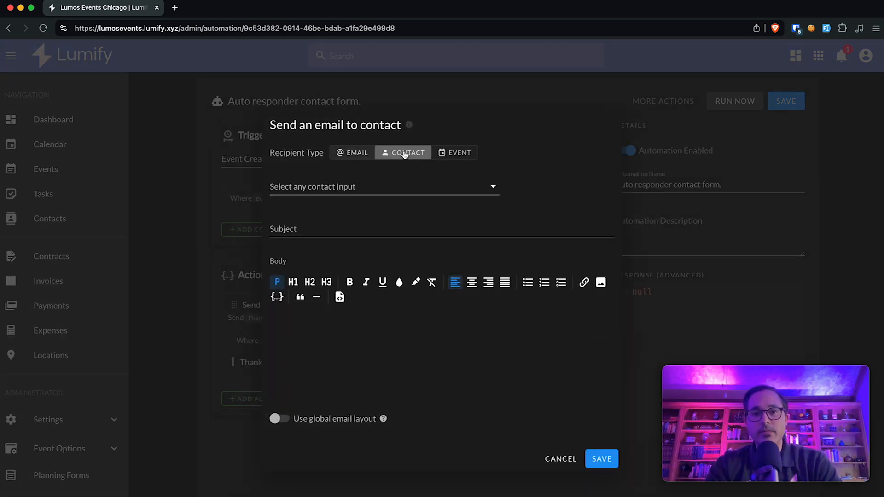
click(326, 177)
click(325, 184)
Step: Limit recipients to contacts whose contact_type label exactly equals 'Client'
click(313, 213)
click(331, 273)
click(328, 281)
click(311, 267)
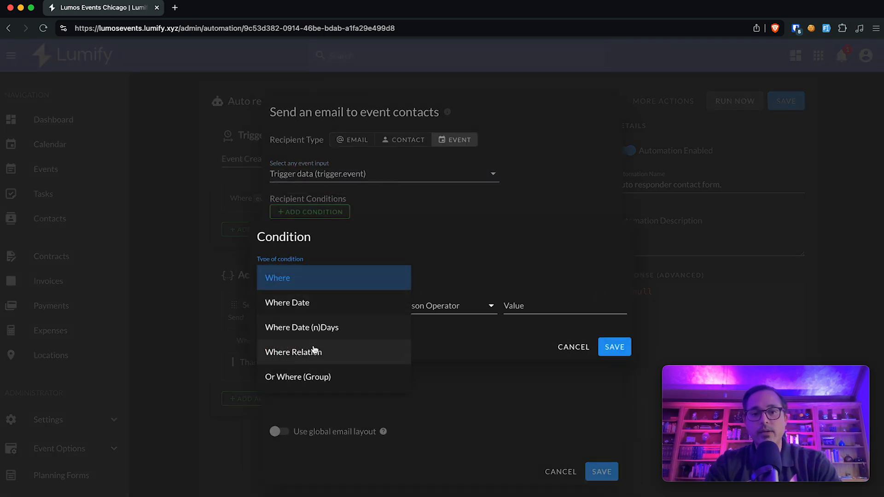
click(316, 351)
click(303, 293)
click(308, 301)
click(302, 324)
click(302, 348)
click(391, 325)
click(417, 333)
click(529, 323)
text(Client)
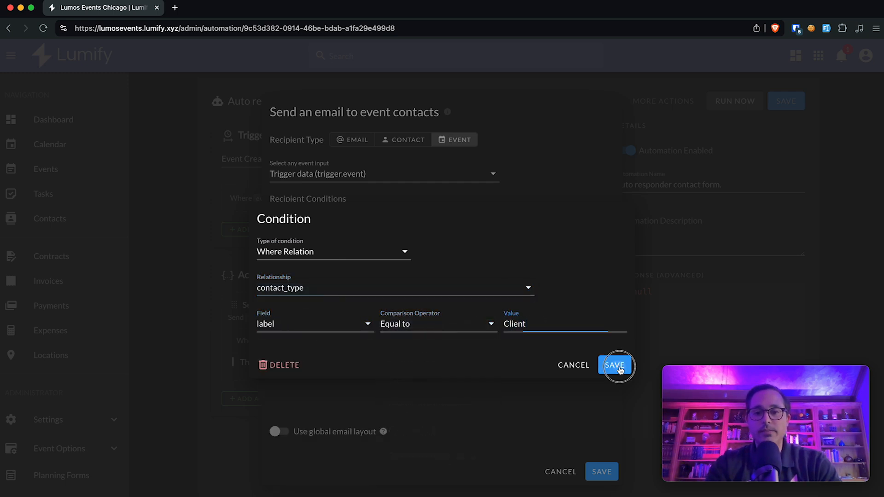
click(616, 365)
Step: Enter TEST as the email subject and body, then save the Delay with its email
click(345, 268)
text(TEST)
click(346, 385)
text(TEsT)
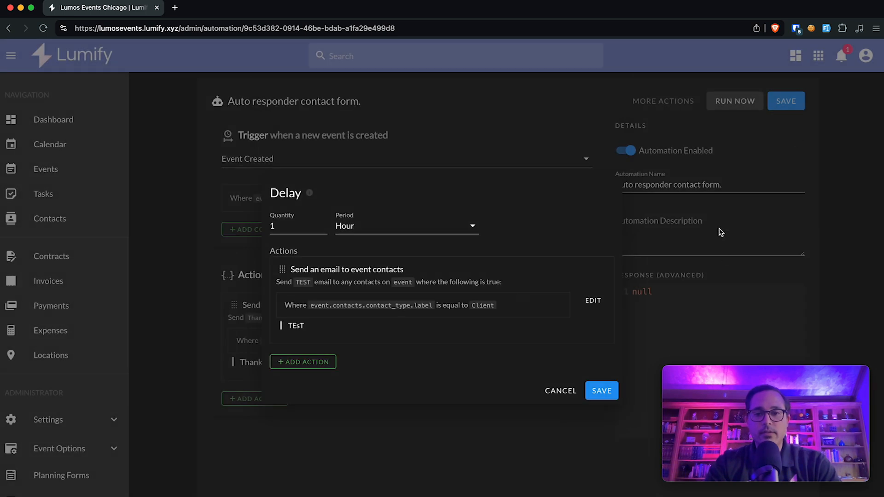
click(612, 391)
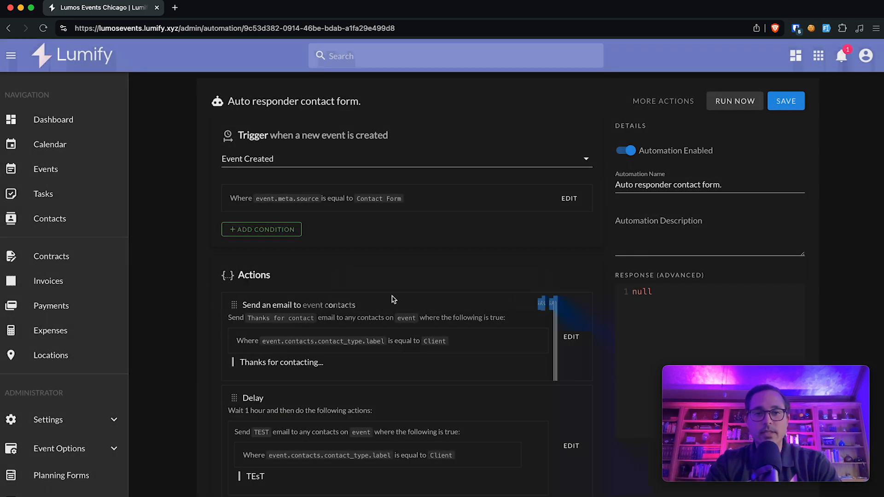
Step: Delete the Thanks for contact email action and save the automation
click(571, 337)
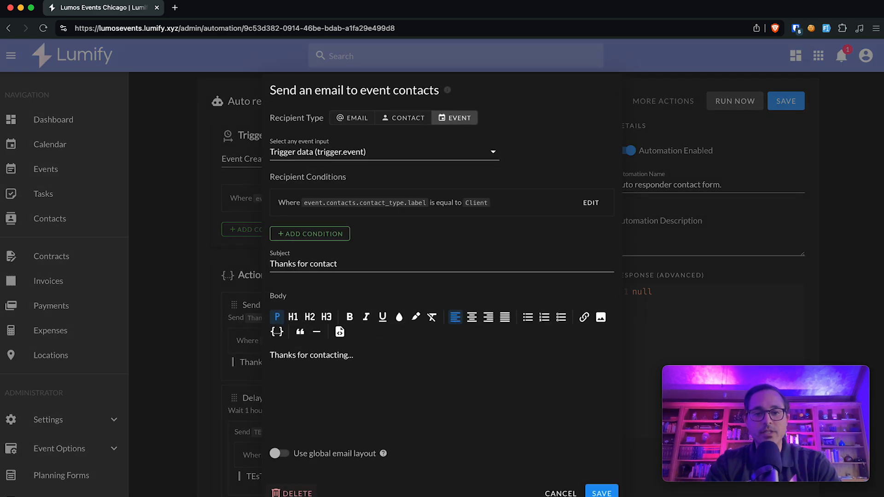
click(290, 493)
click(519, 319)
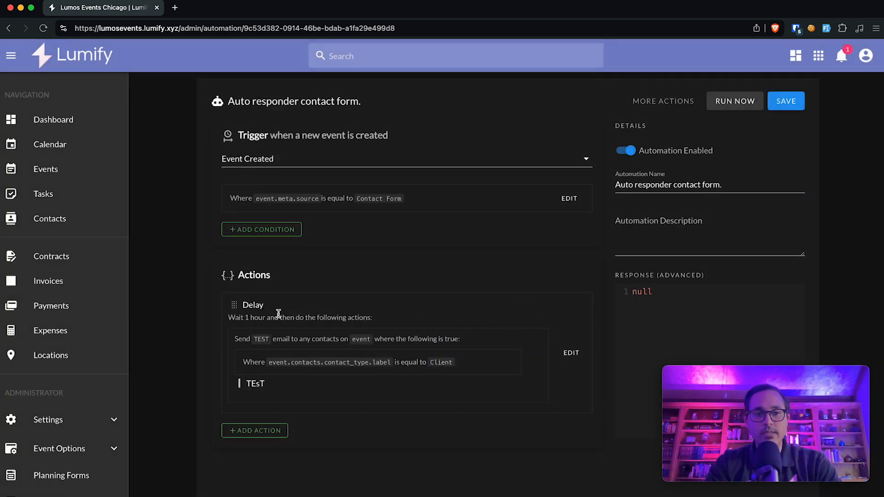
click(785, 101)
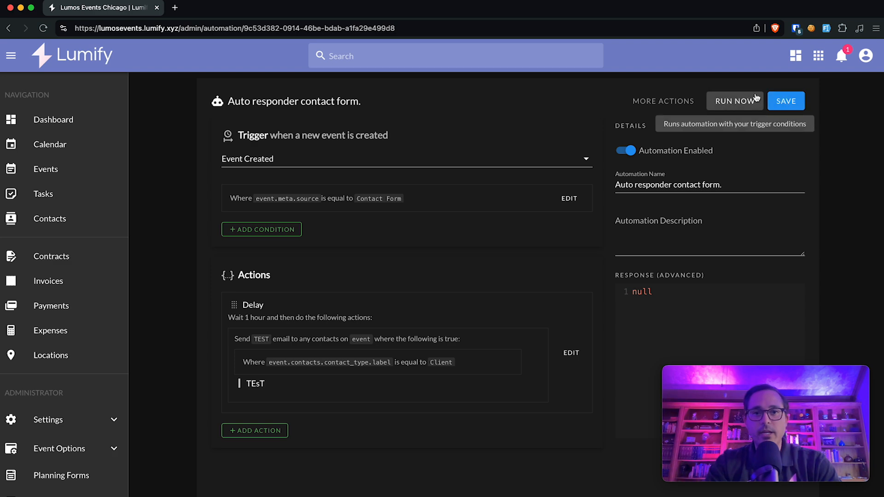
Step: Test-run the automation and check the log showing its conditions did not pass
click(743, 105)
click(663, 101)
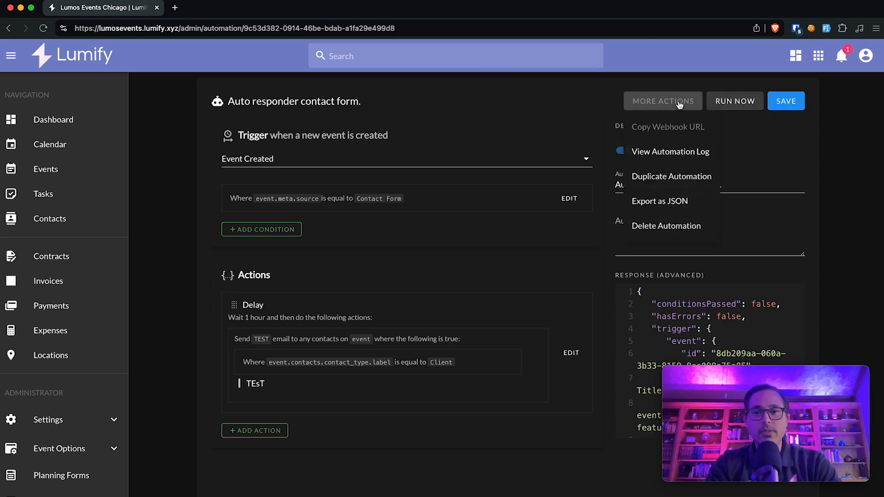
click(671, 150)
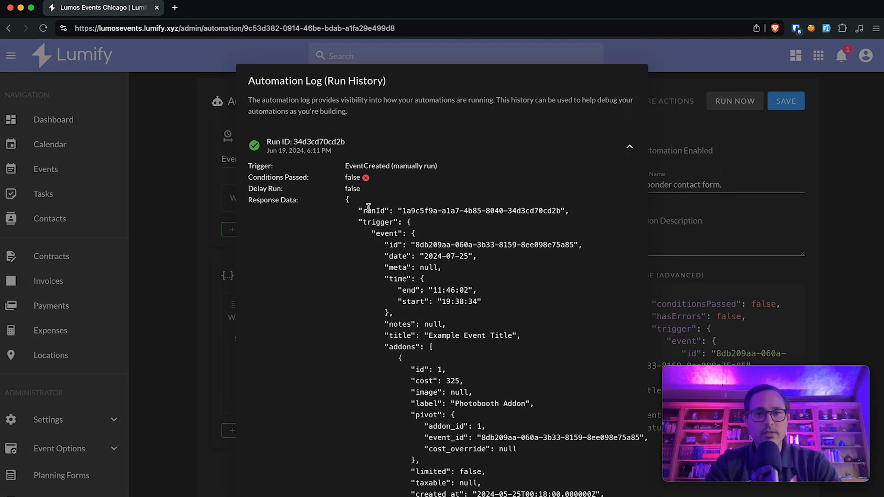
drag(364, 177, 243, 180)
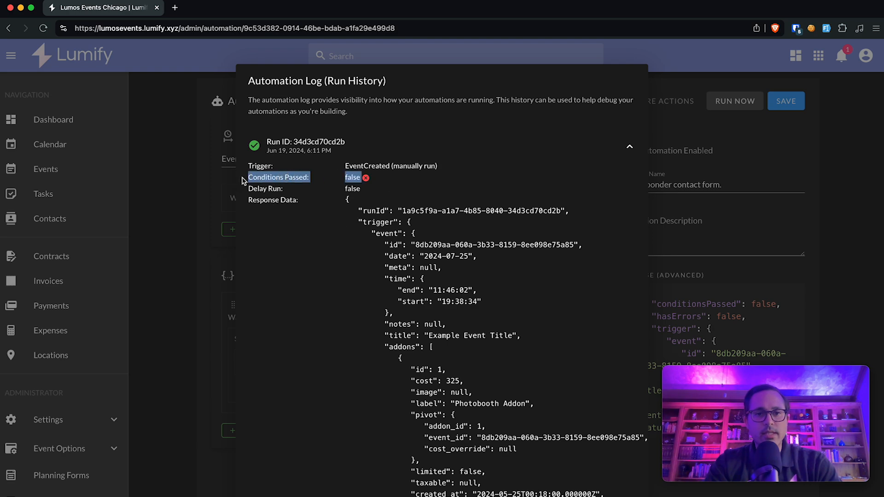
click(219, 203)
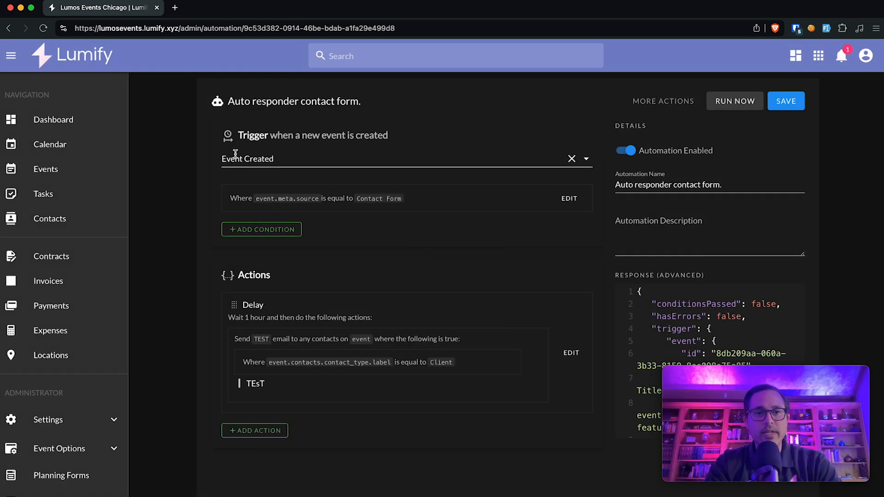
Step: Delete the trigger condition requiring event.meta.source to equal Contact Form
drag(231, 201, 383, 202)
click(383, 203)
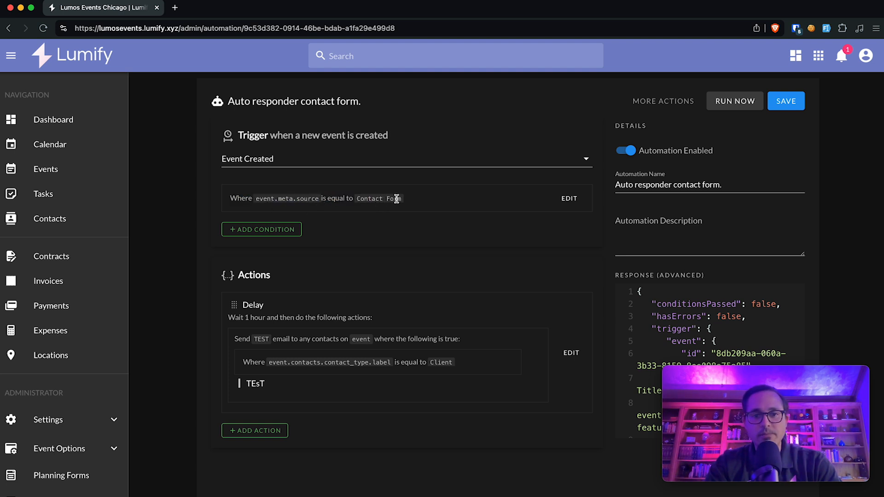
click(569, 198)
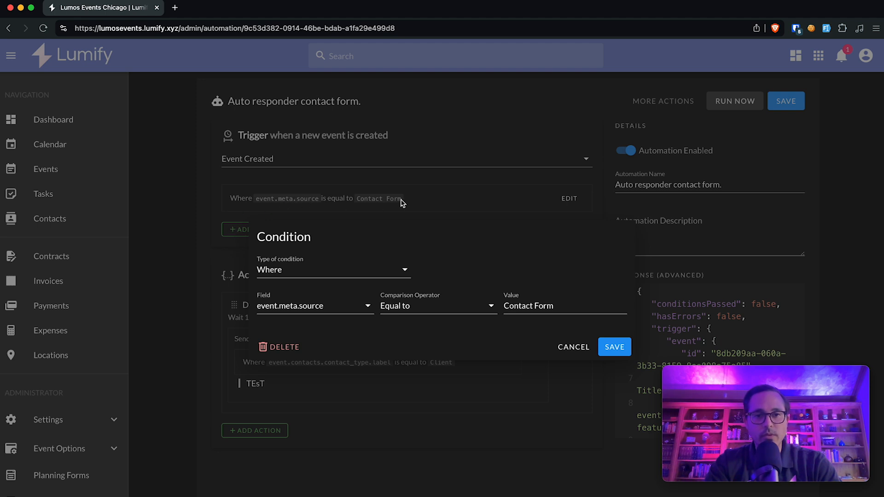
click(289, 351)
click(513, 312)
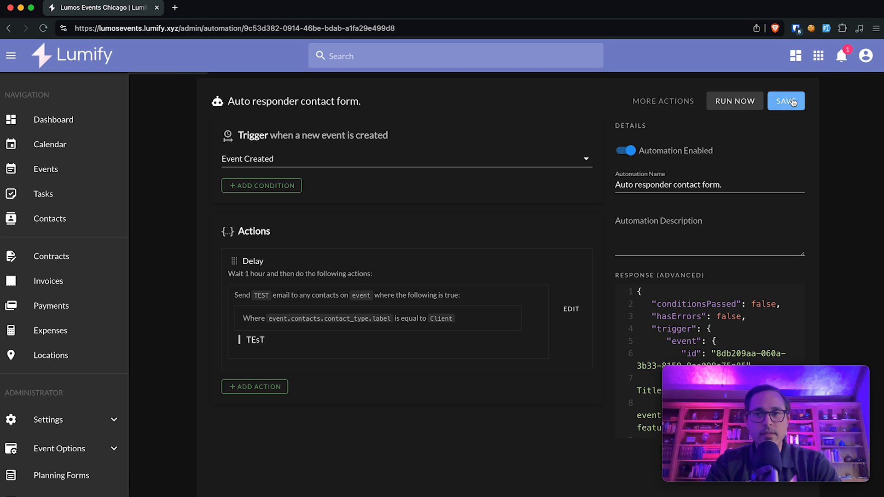
Step: Test-run the automation again now that the source condition is gone
click(734, 103)
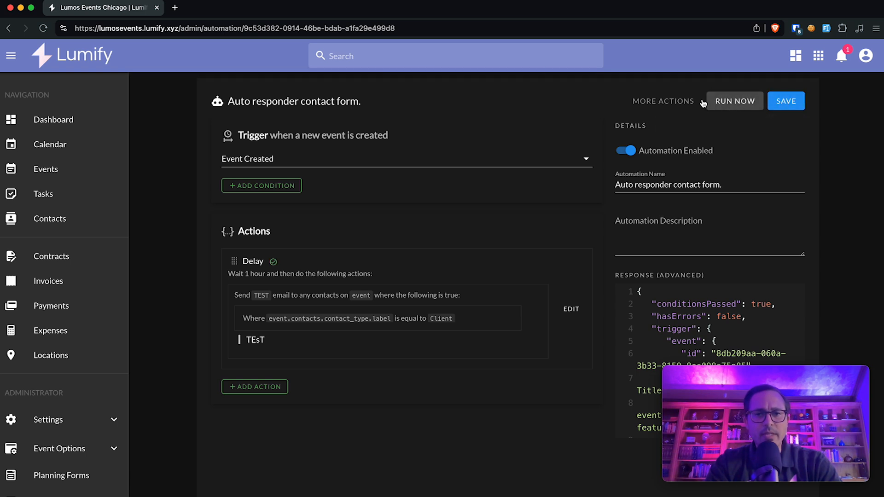
click(687, 102)
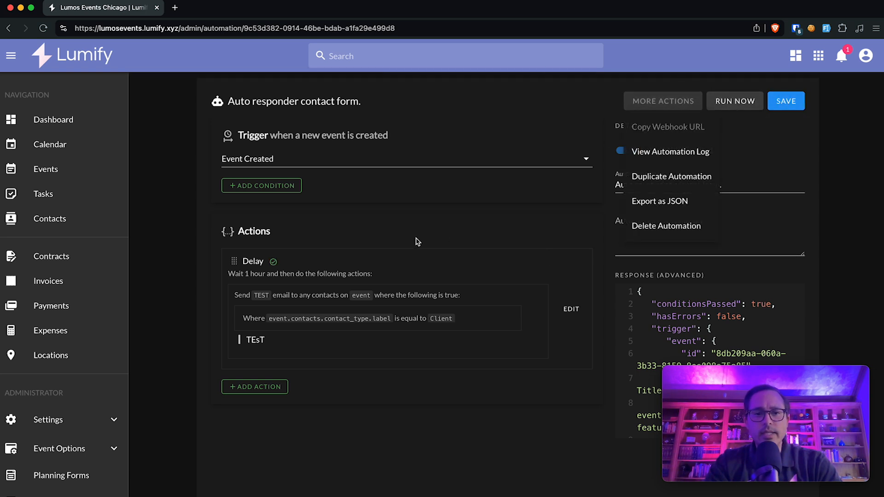
click(270, 263)
mouse_move(276, 264)
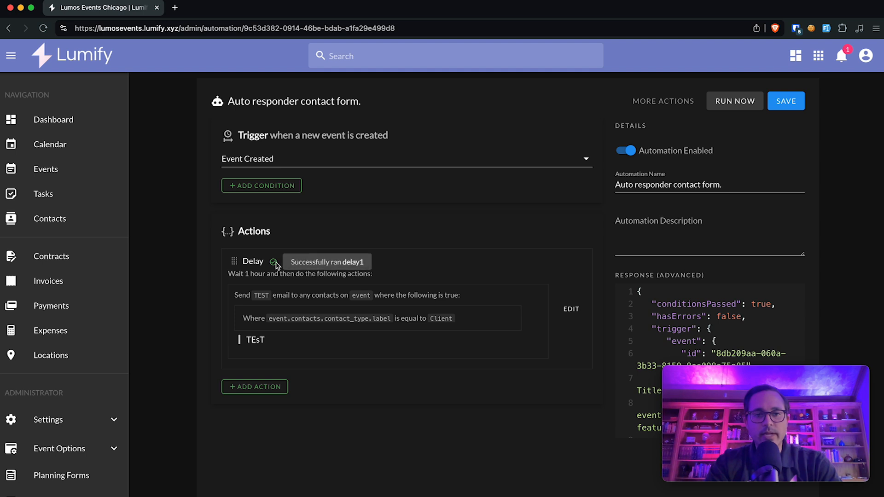
Step: Review the Delay step's settings and its TEST email action, then close them
click(571, 310)
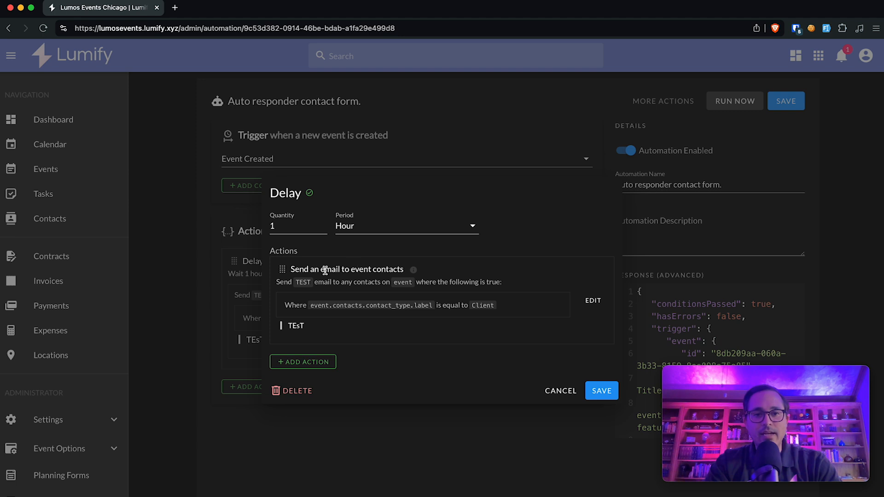
mouse_move(415, 275)
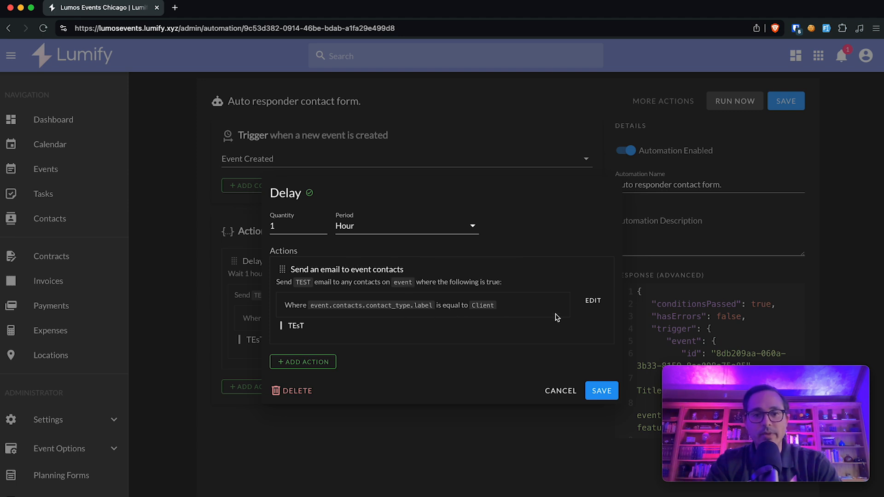
click(593, 301)
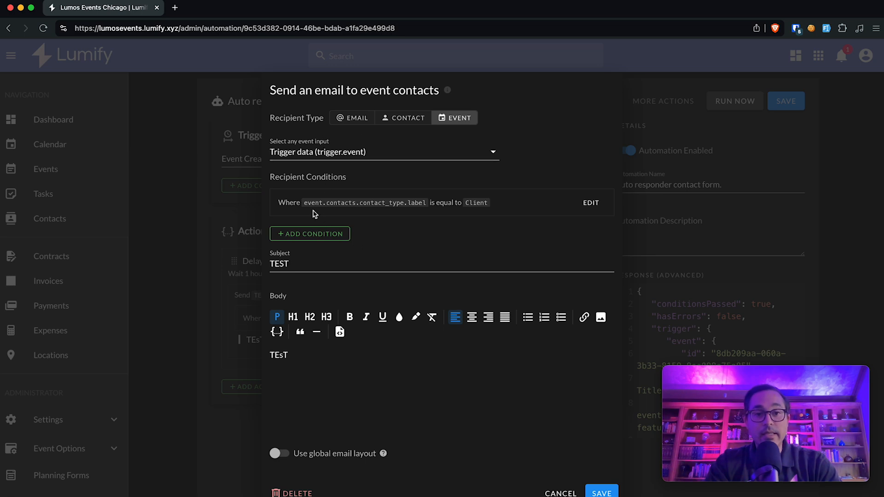
click(253, 224)
click(406, 137)
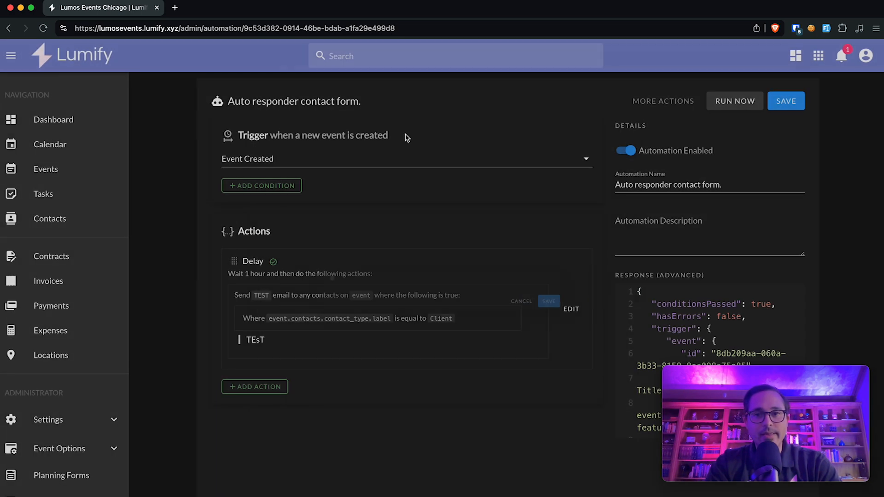
click(668, 103)
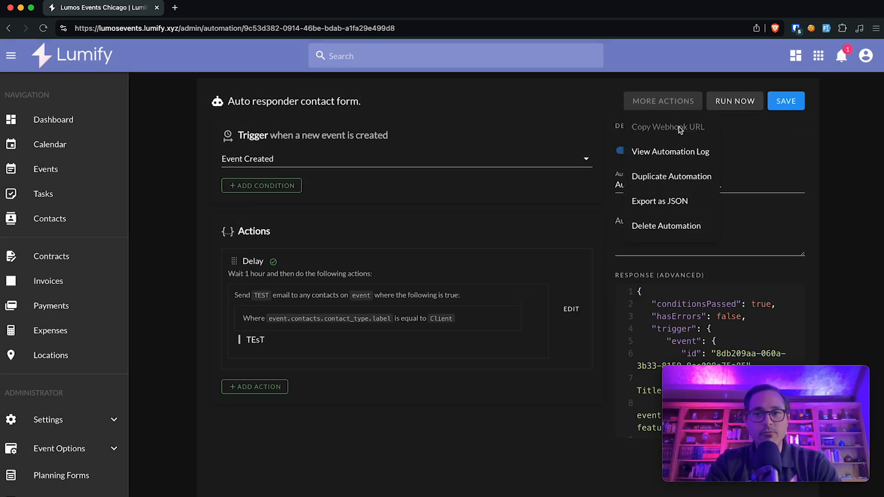
Step: Expand the newest run in the automation log and confirm hasErrors is false
click(662, 153)
click(370, 160)
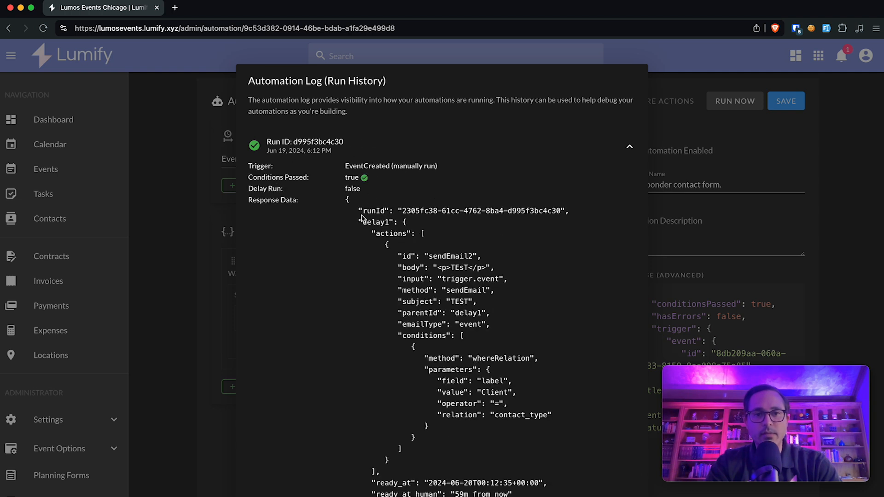
scroll(362, 217, down, 3)
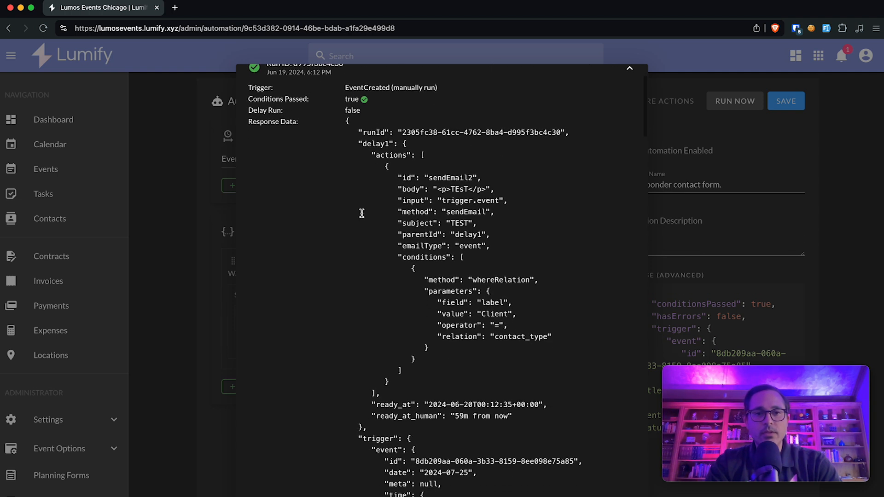
scroll(425, 161, down, 8)
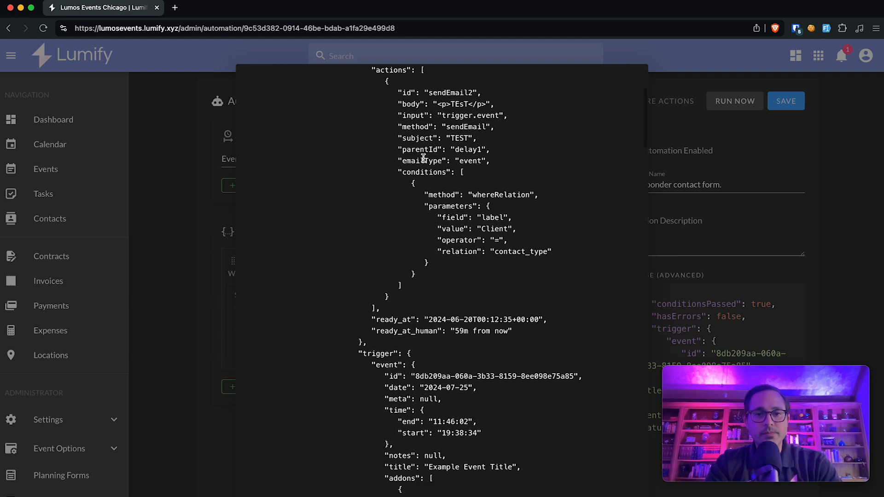
drag(373, 235, 449, 236)
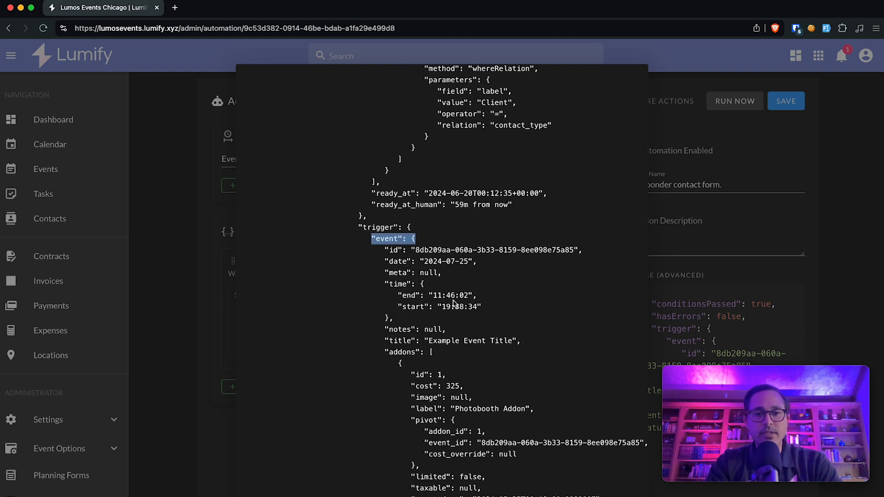
scroll(454, 300, down, 14)
scroll(454, 301, down, 20)
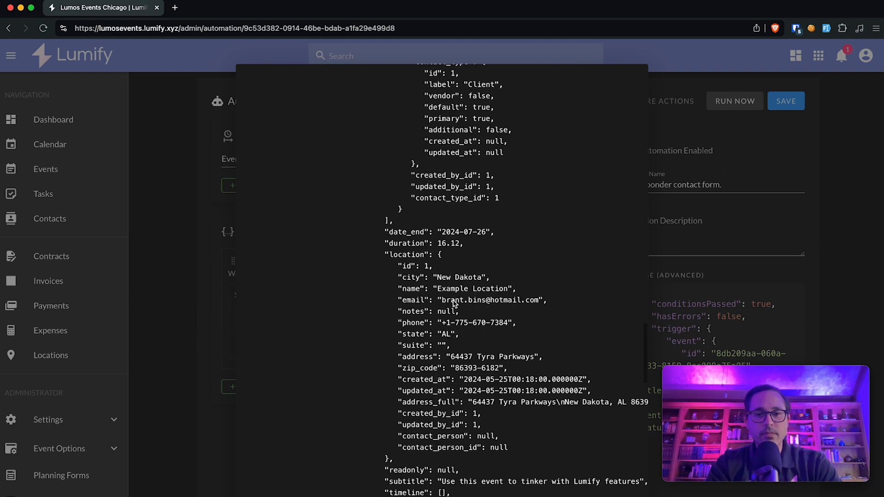
drag(465, 415, 349, 333)
click(411, 377)
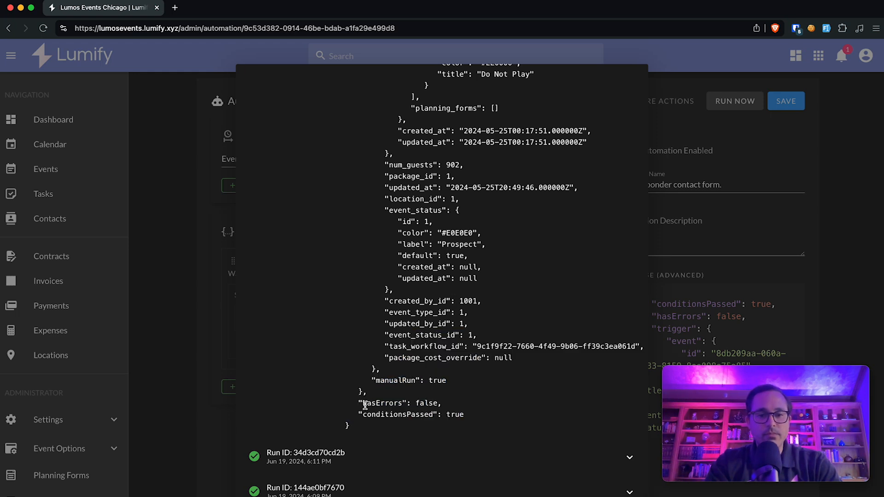
drag(357, 404, 455, 407)
click(455, 408)
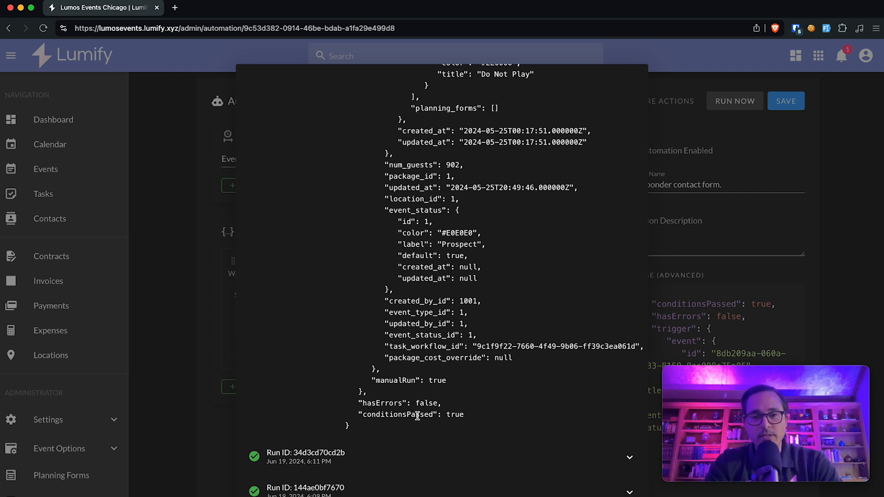
Step: Find the delayed TEST email's send time, 59m from now, then close the log
scroll(417, 416, up, 10)
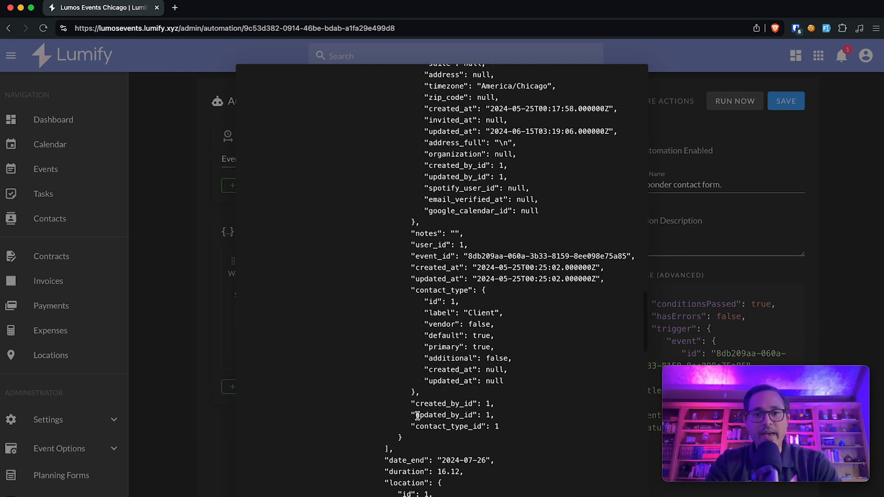
scroll(418, 416, up, 12)
scroll(417, 416, up, 6)
drag(363, 222, 394, 234)
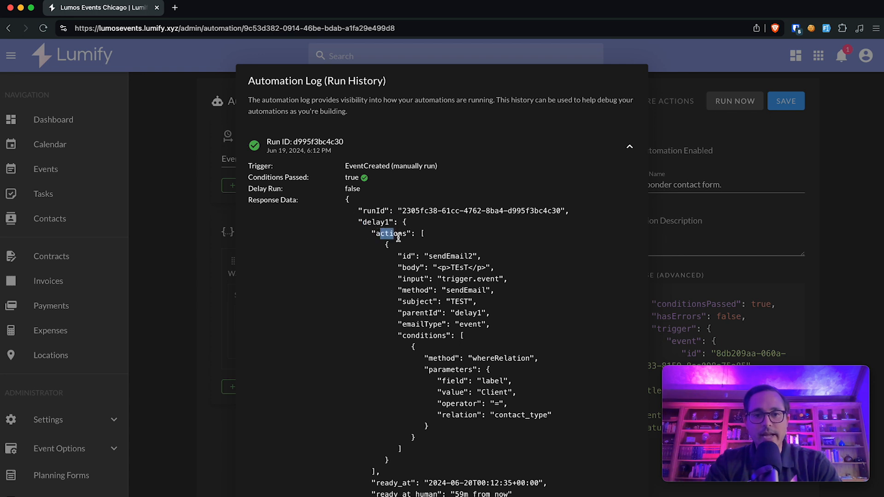
scroll(421, 384, down, 3)
drag(375, 363, 508, 364)
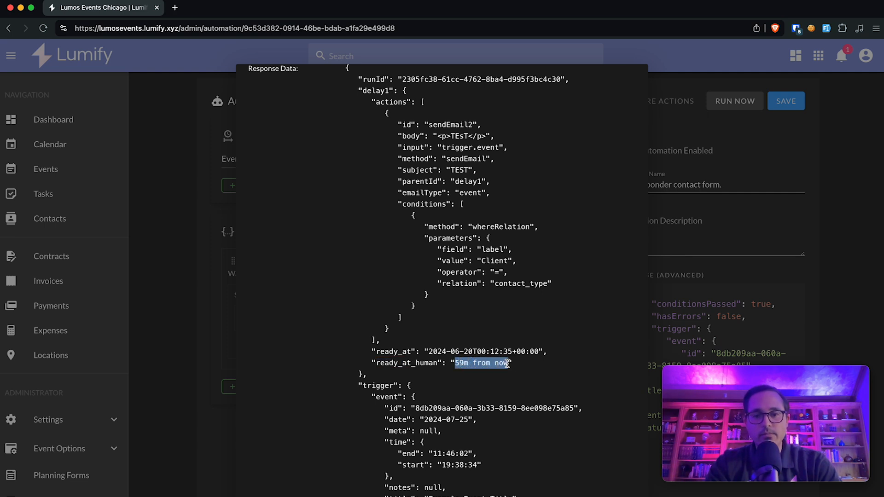
click(503, 319)
click(686, 272)
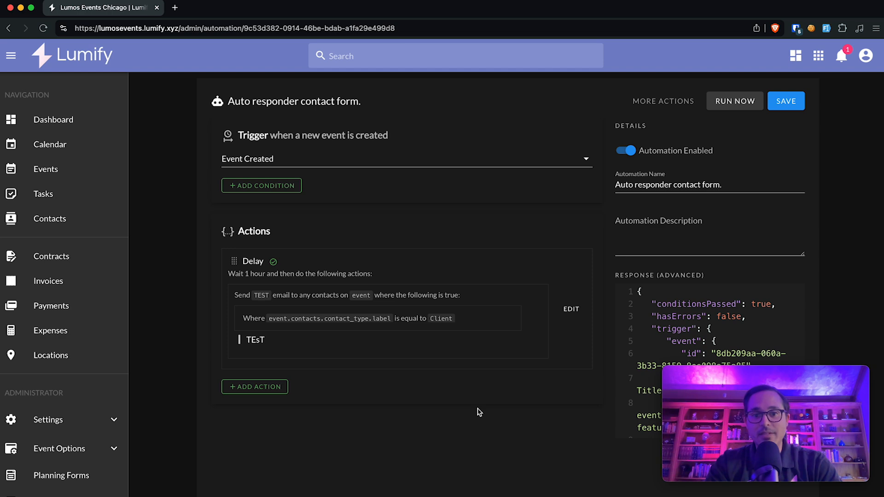
click(268, 387)
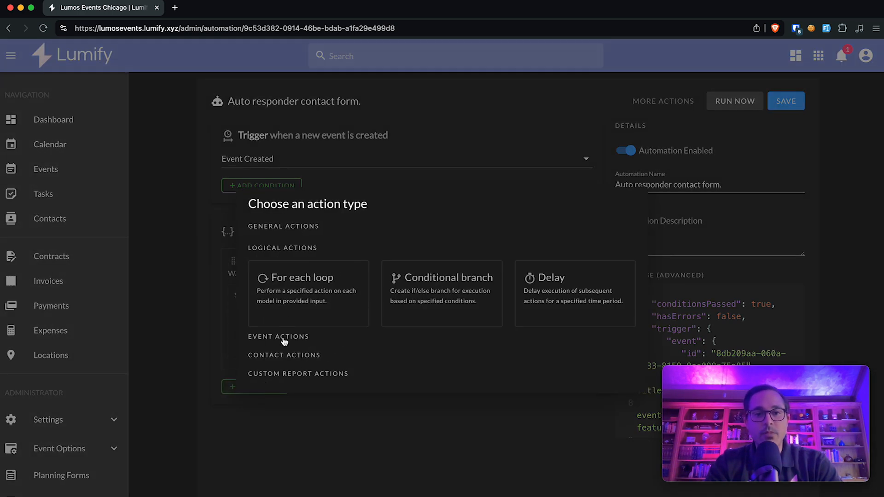
click(285, 356)
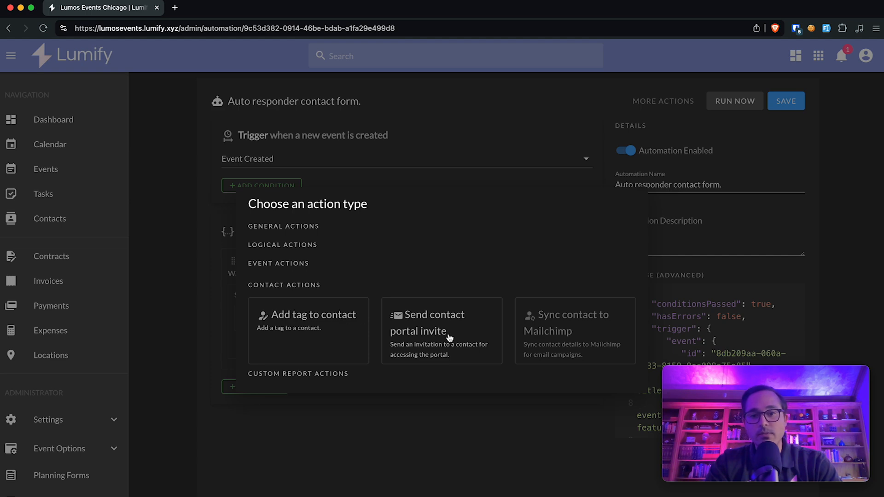
click(449, 337)
click(394, 287)
click(440, 335)
click(564, 335)
click(284, 389)
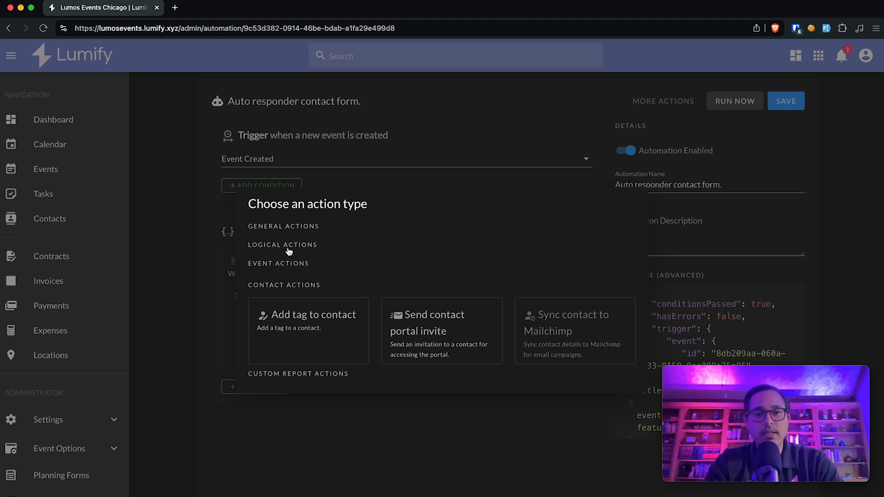
click(270, 246)
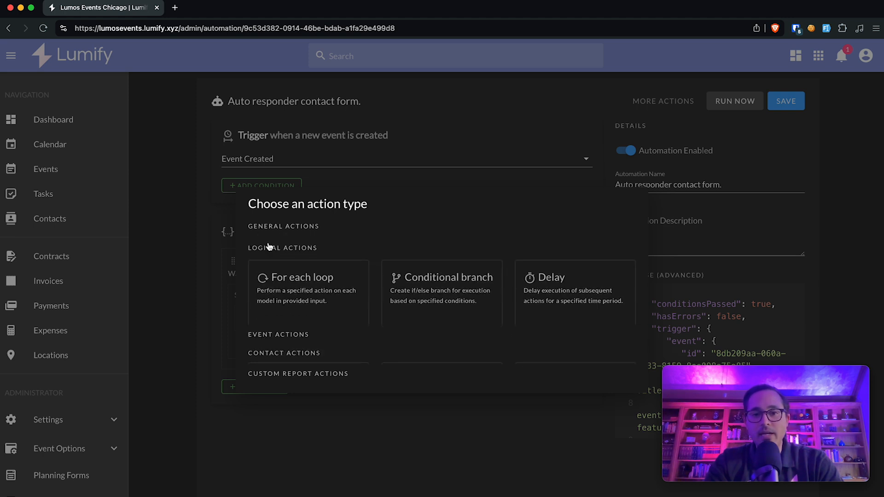
click(276, 227)
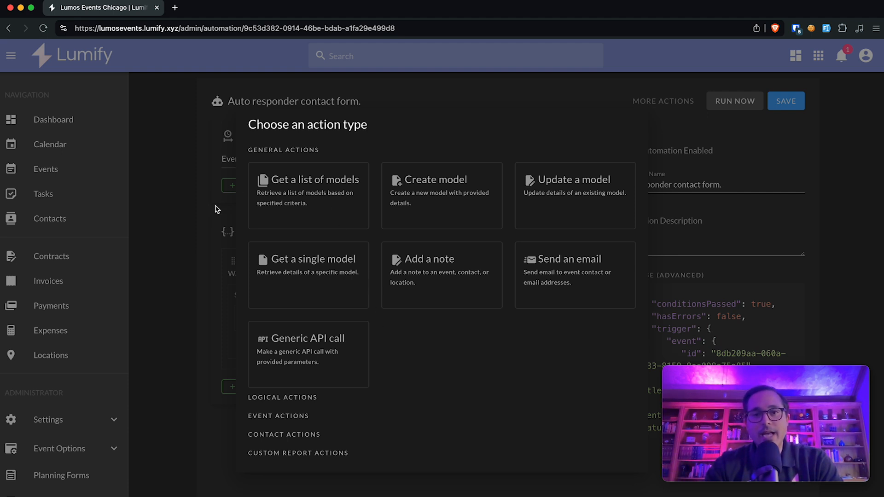
Step: Close the action type chooser and open the Default Task Workflow from Task Workflows
click(187, 279)
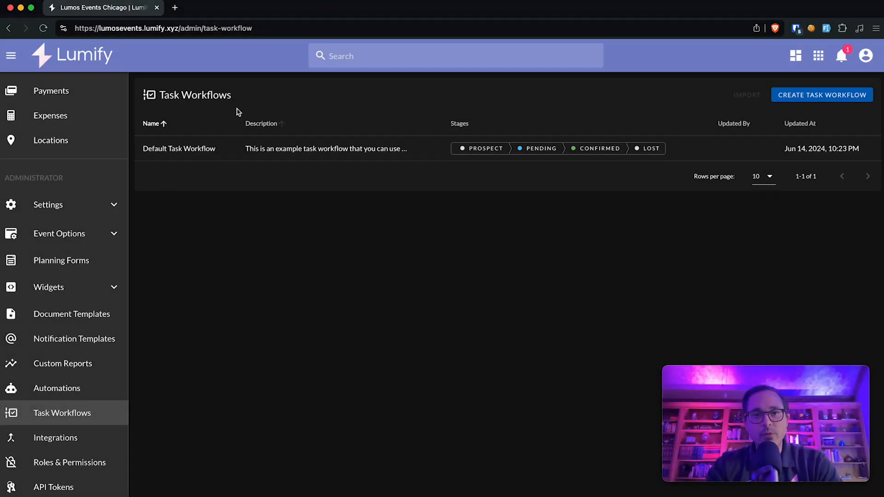
click(178, 150)
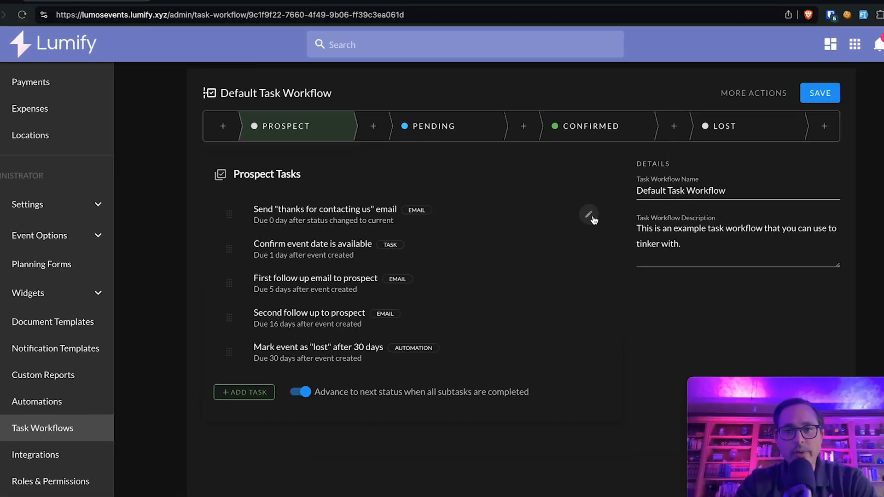
Step: Switch on 'Send automatically on due date' for the thanks email task, leaving global layout off
click(680, 218)
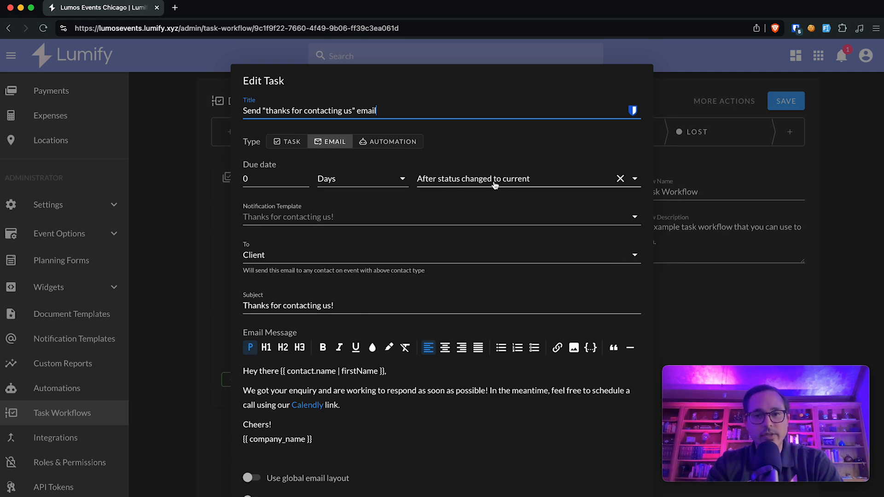
click(213, 227)
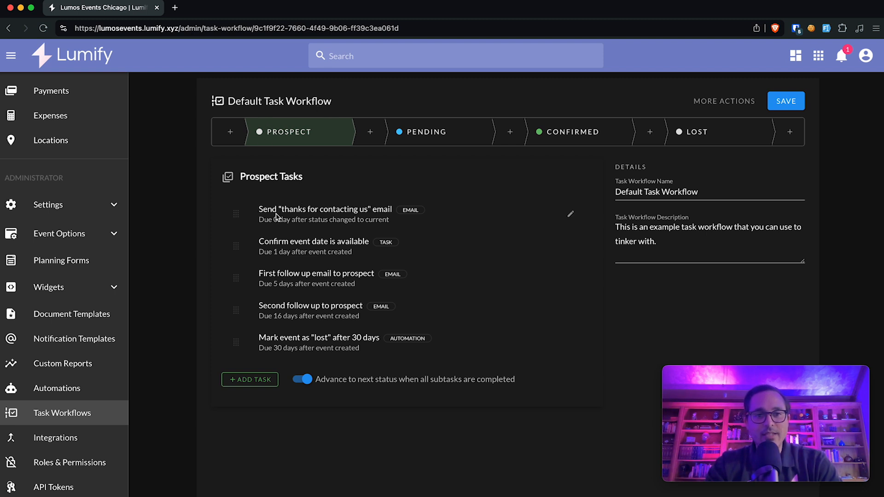
click(570, 215)
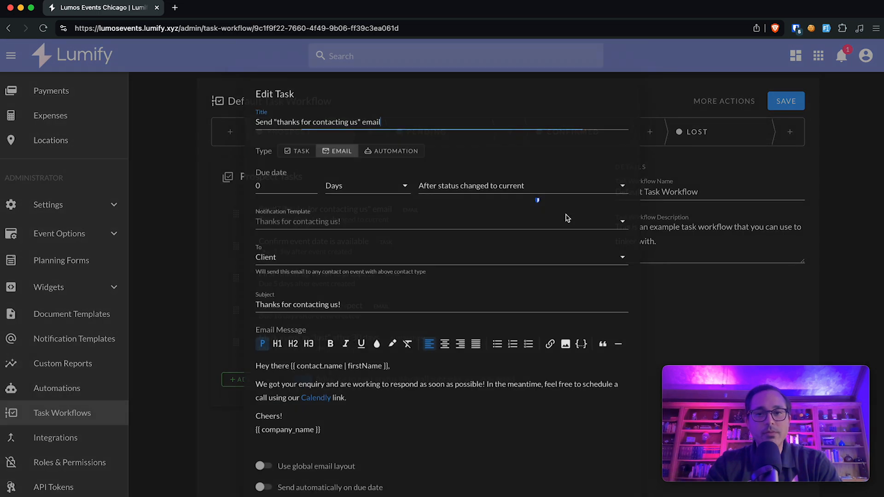
scroll(495, 385, down, 1)
click(403, 455)
click(318, 457)
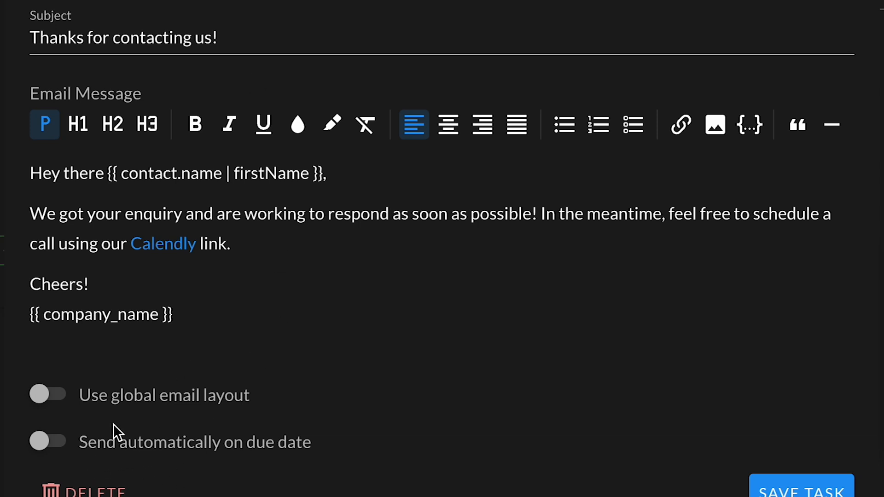
click(98, 447)
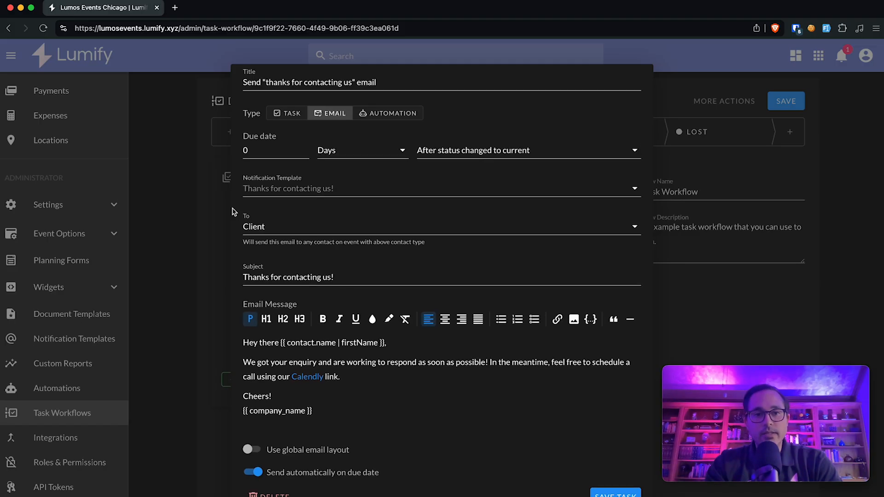
scroll(234, 212, up, 1)
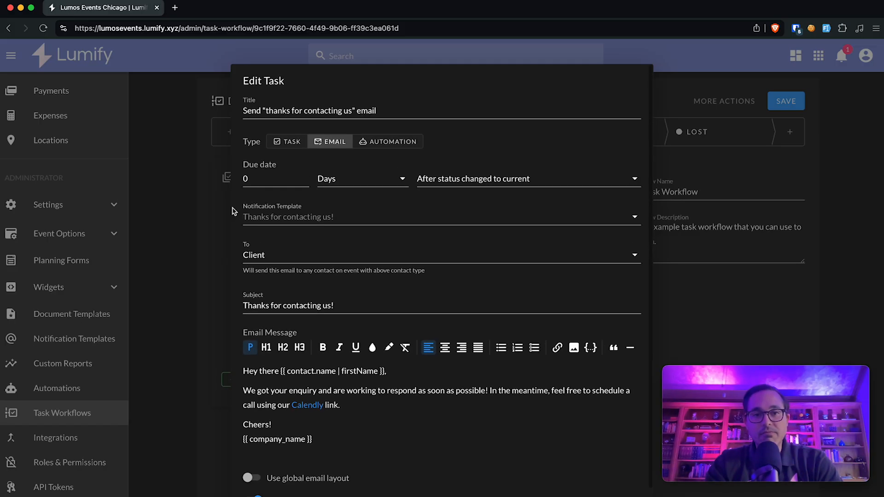
Step: Set the email task's due date to 1 Hour
double_click(257, 179)
text(1)
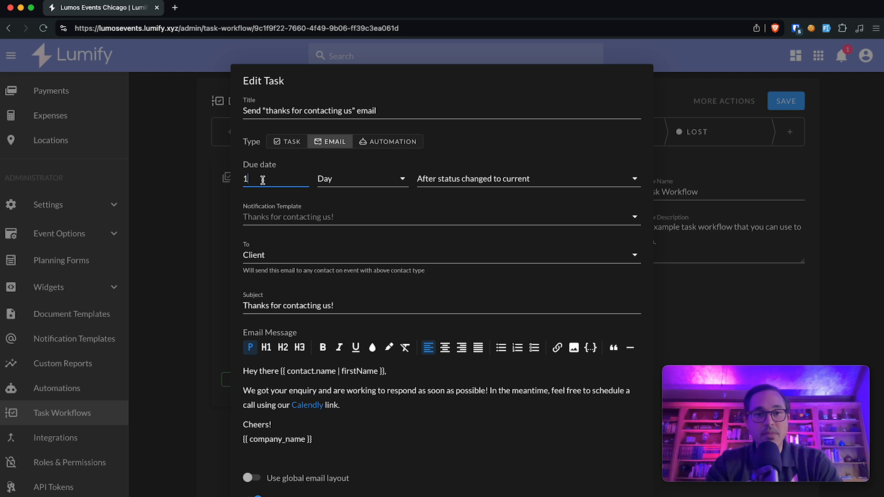
click(341, 184)
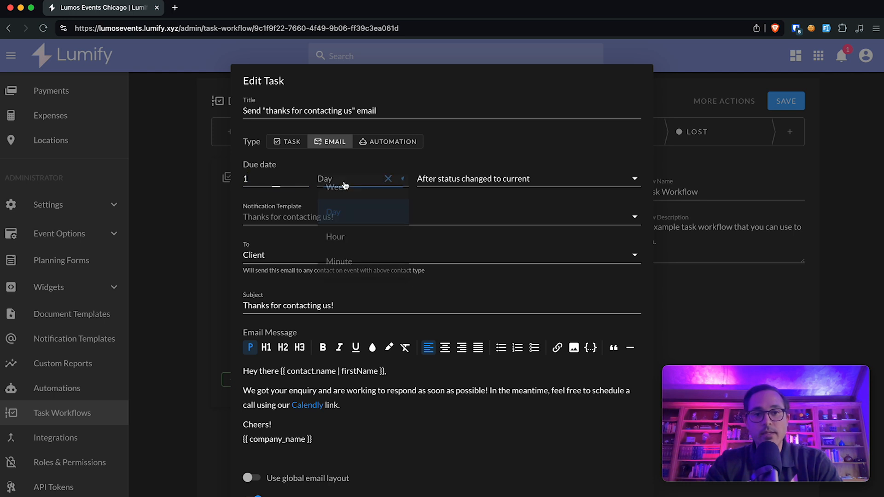
click(356, 243)
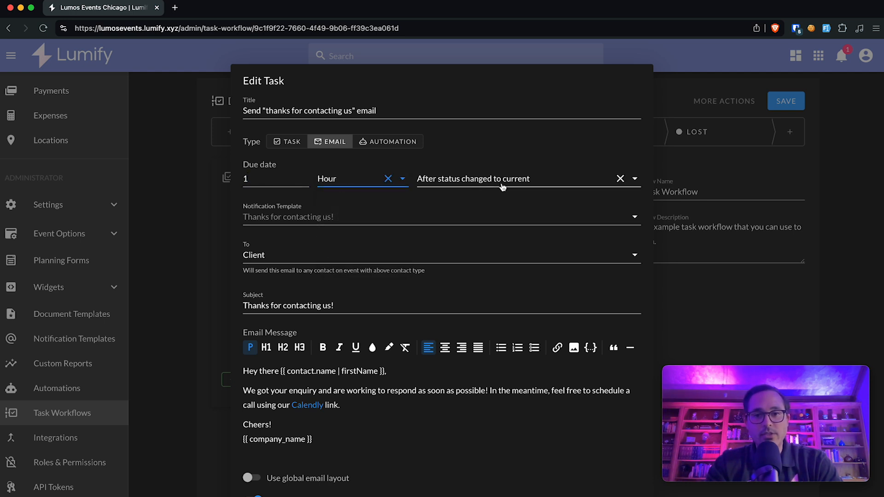
Step: Make the due date count from 'After event created' and save the task
click(516, 179)
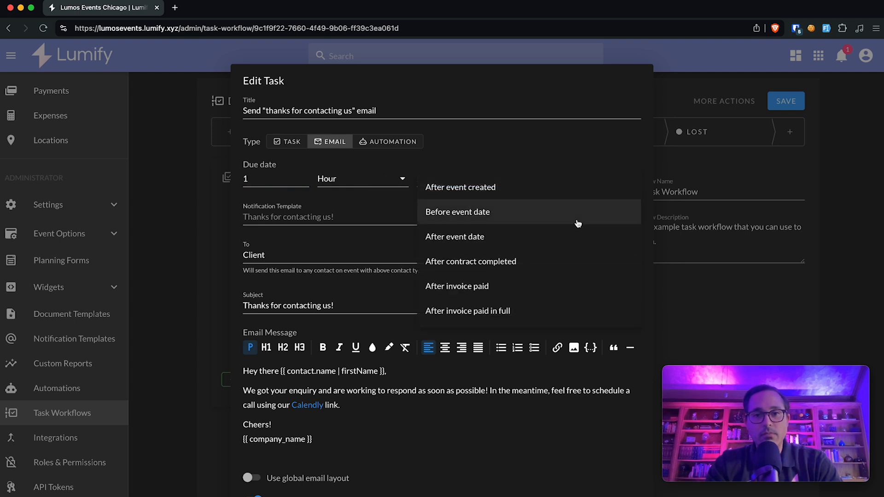
click(579, 158)
click(499, 180)
click(550, 178)
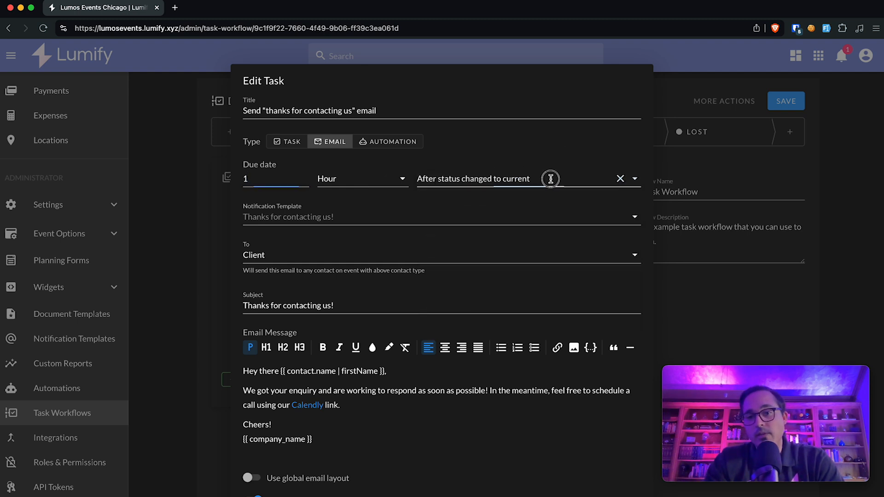
scroll(557, 249, down, 2)
scroll(557, 248, up, 2)
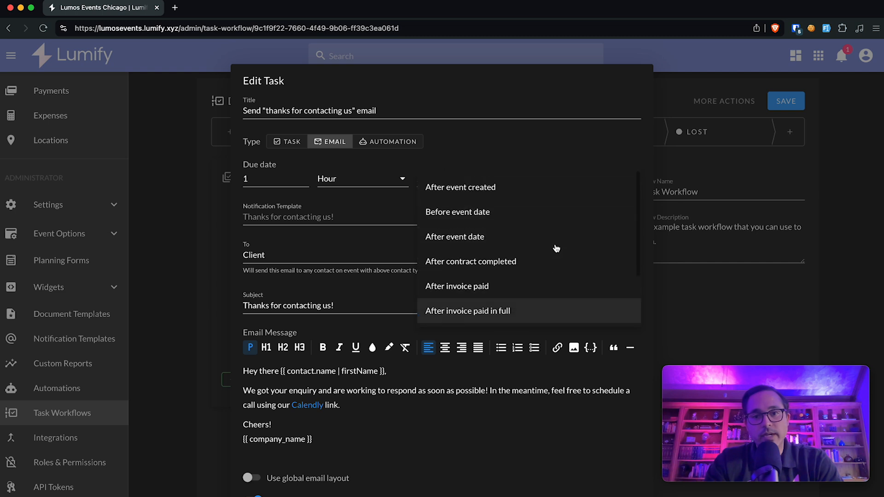
click(486, 187)
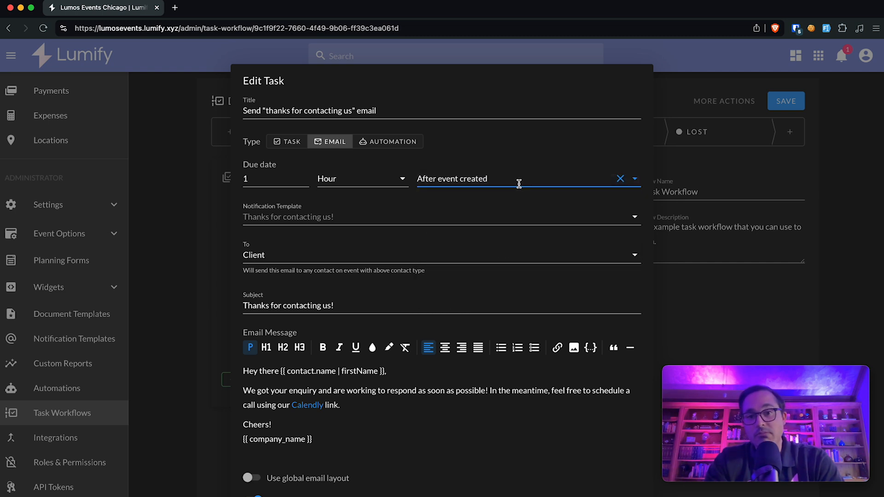
click(520, 181)
scroll(512, 193, down, 1)
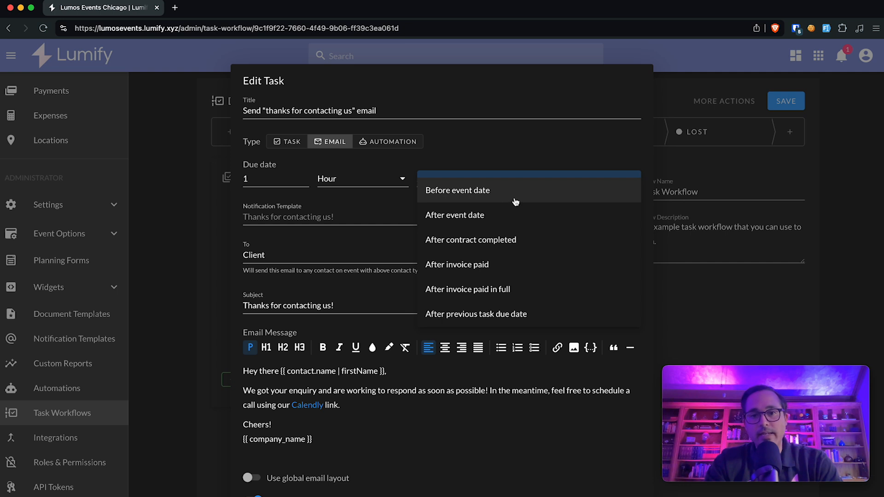
scroll(511, 202, up, 1)
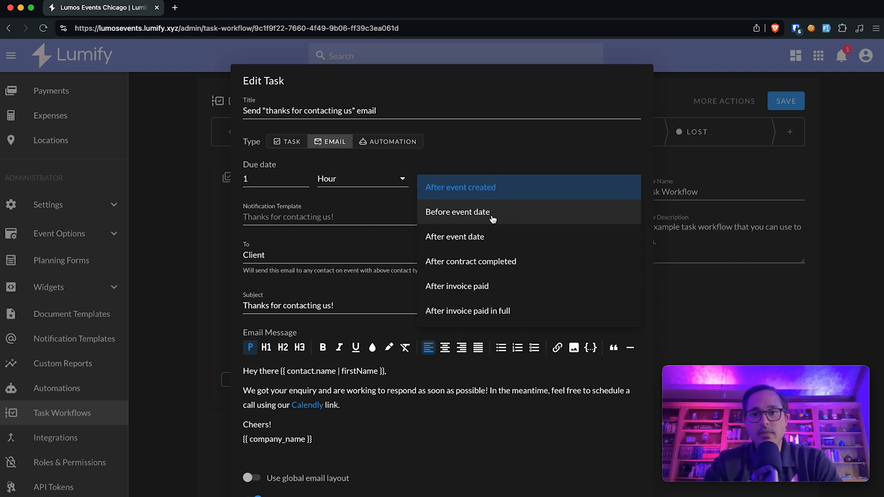
scroll(505, 253, down, 3)
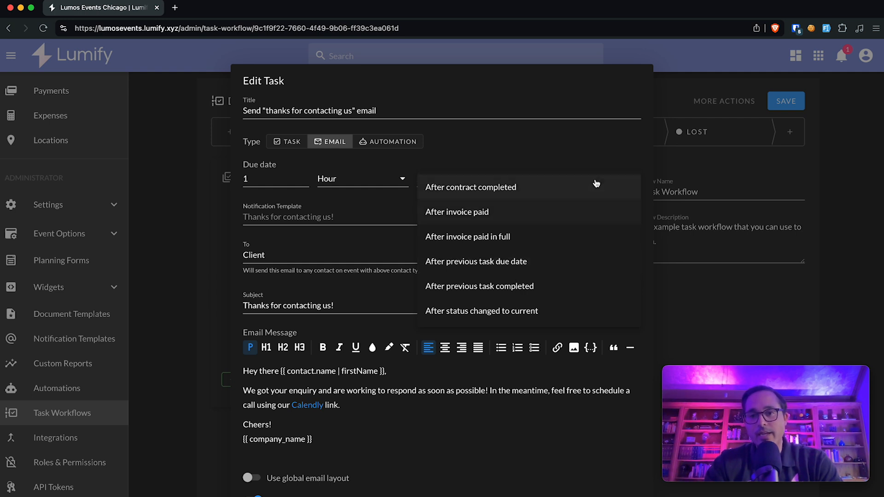
click(610, 166)
scroll(593, 336, down, 1)
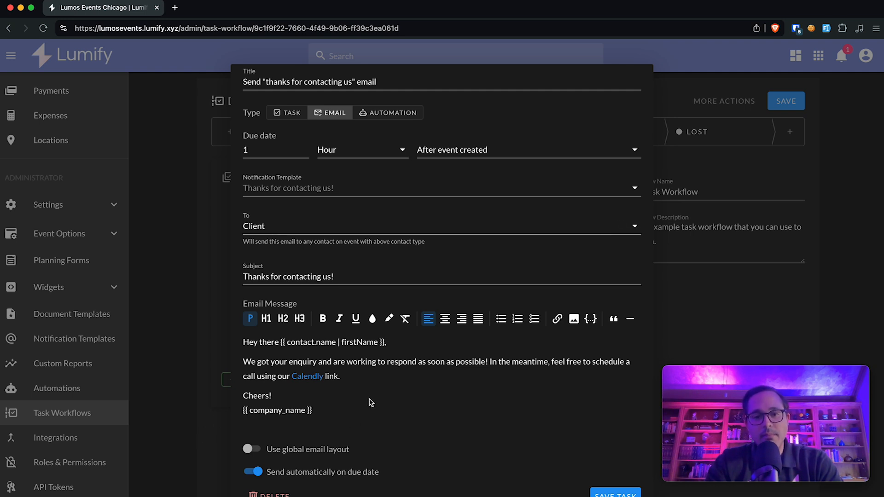
click(620, 494)
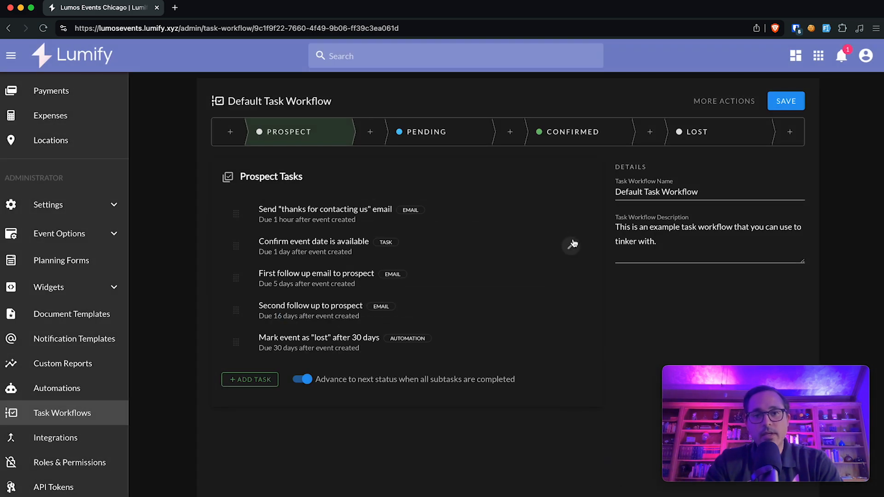
Step: Save the Default Task Workflow and recheck the thanks email task's settings
click(784, 103)
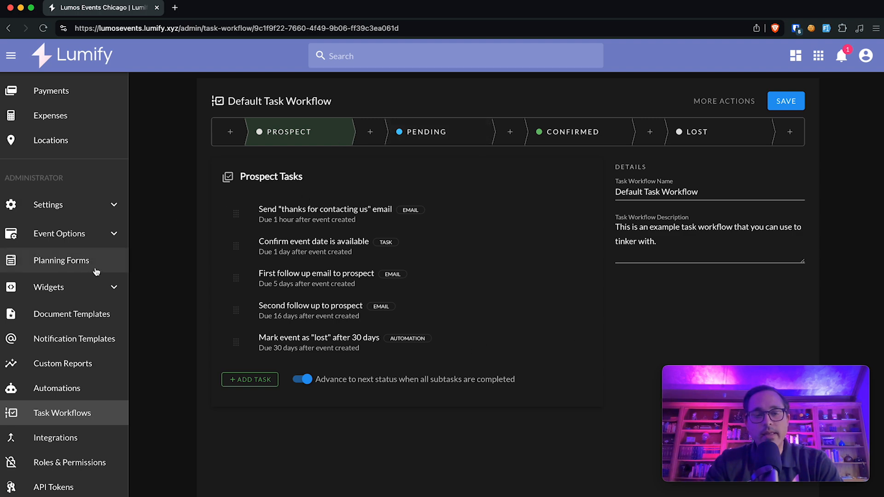
click(573, 213)
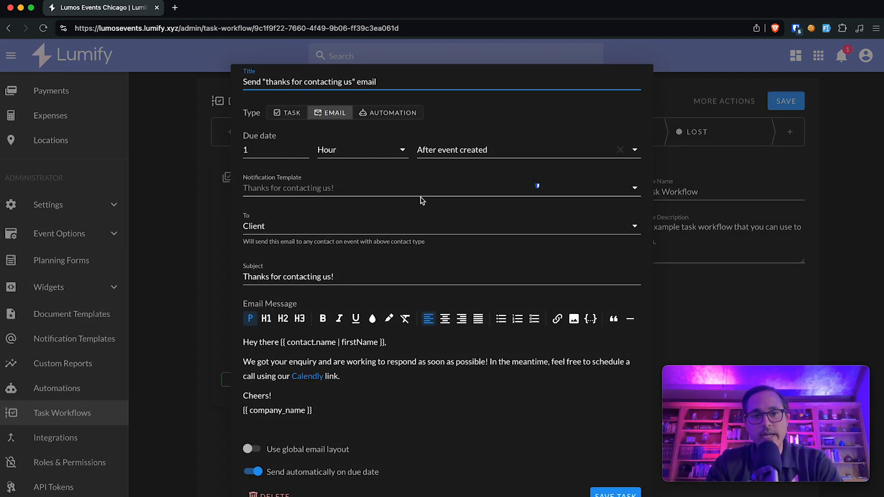
click(185, 184)
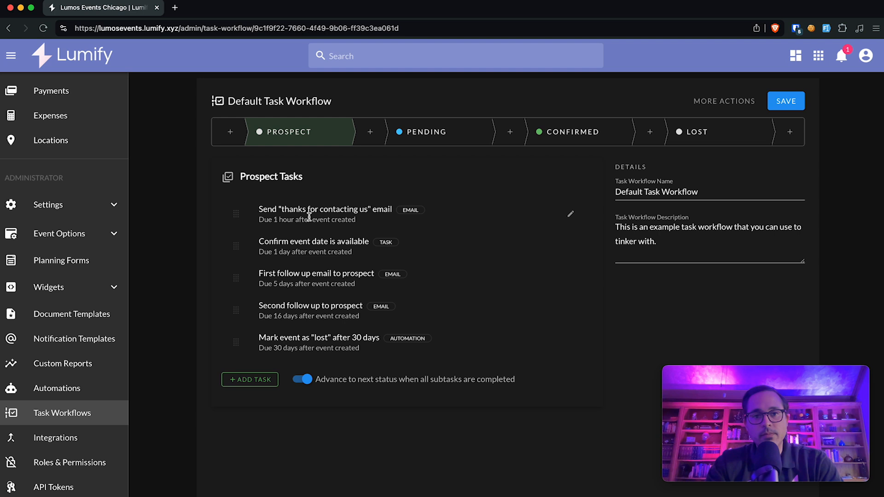